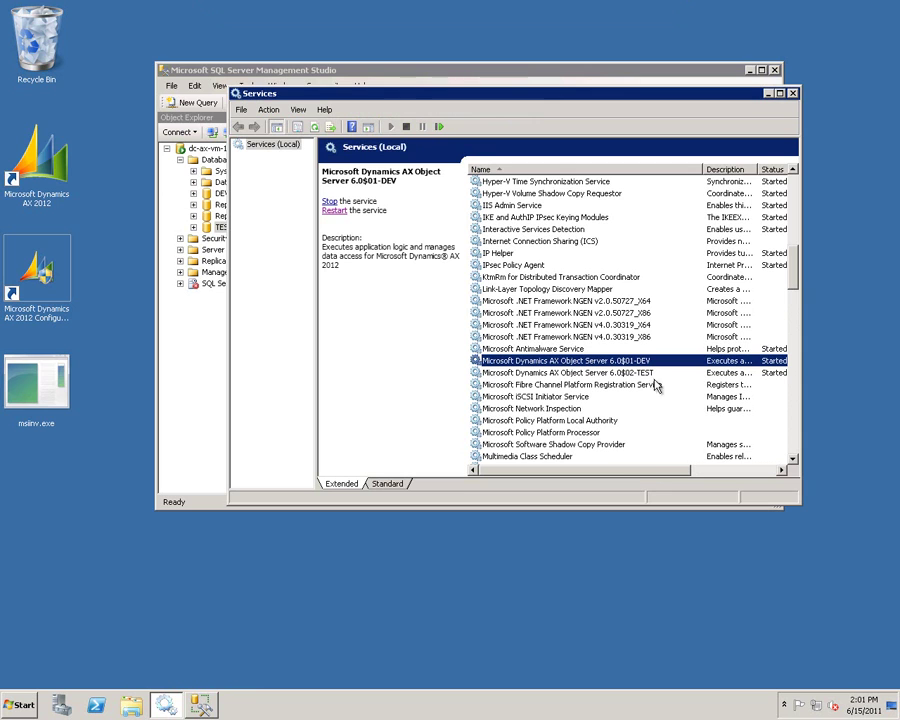
- Check the status of the Dynamics AX Object Server services, and minimize the Services and SQL Server Management Studio windows
scroll(648, 472, "right", 2)
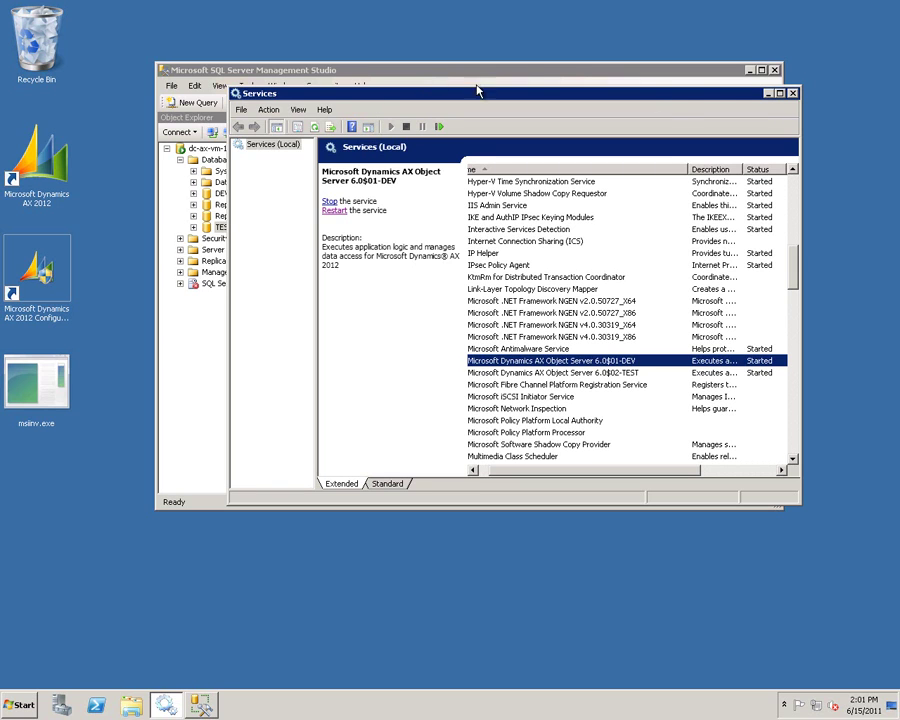
left_click(768, 94)
left_click(750, 71)
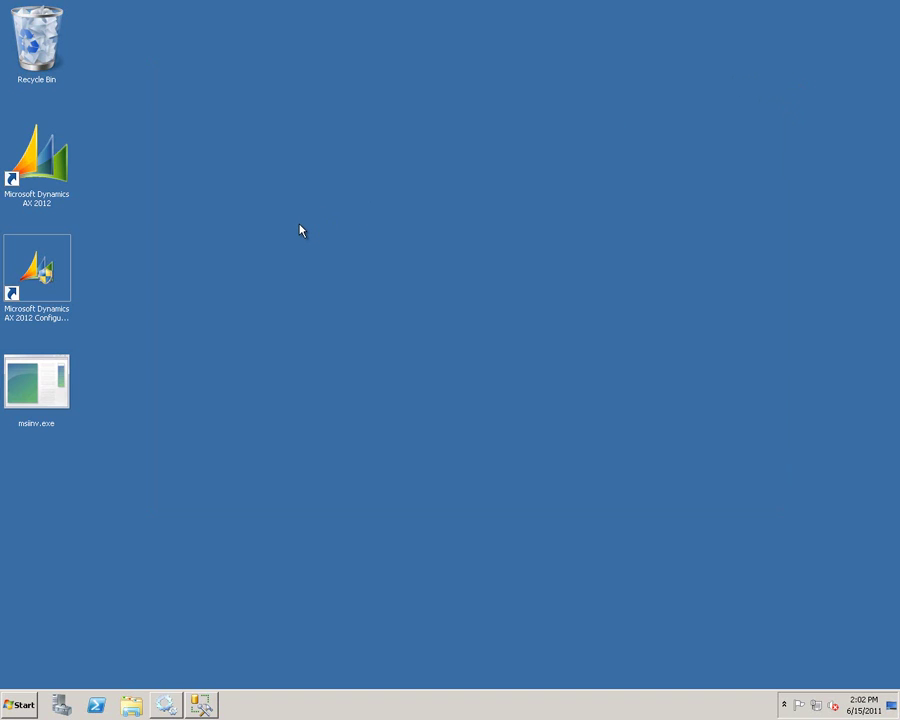
- Launch the Microsoft Dynamics AX 2012 client to view its Home area page, and close it
double_click(57, 177)
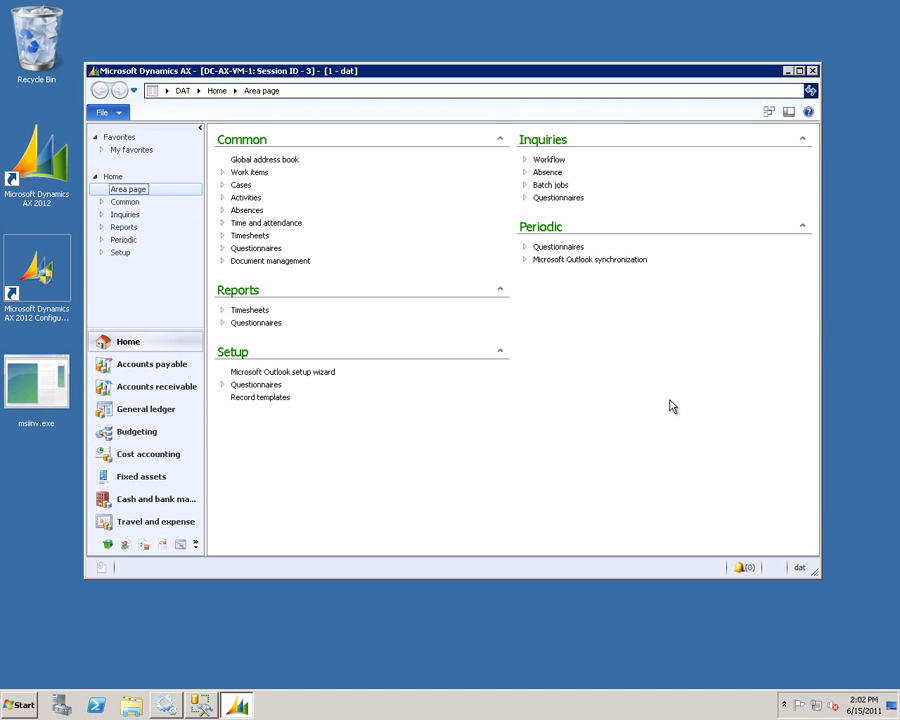
left_click(812, 71)
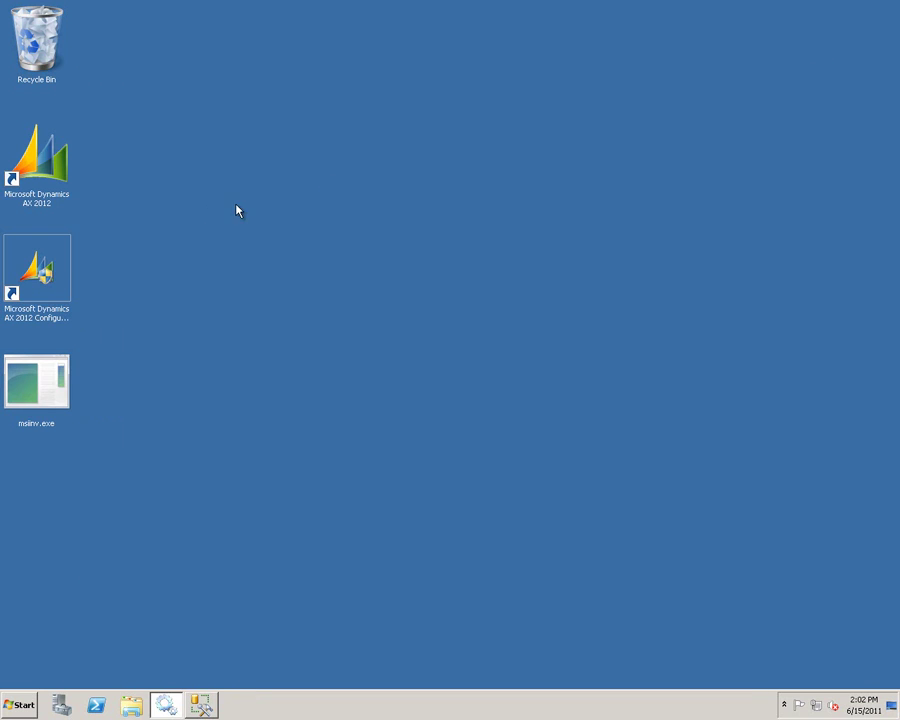
- Open the Microsoft Dynamics AX 2012 Configuration Utility, allowing it to make changes, and show the original configuration's connection settings
double_click(56, 264)
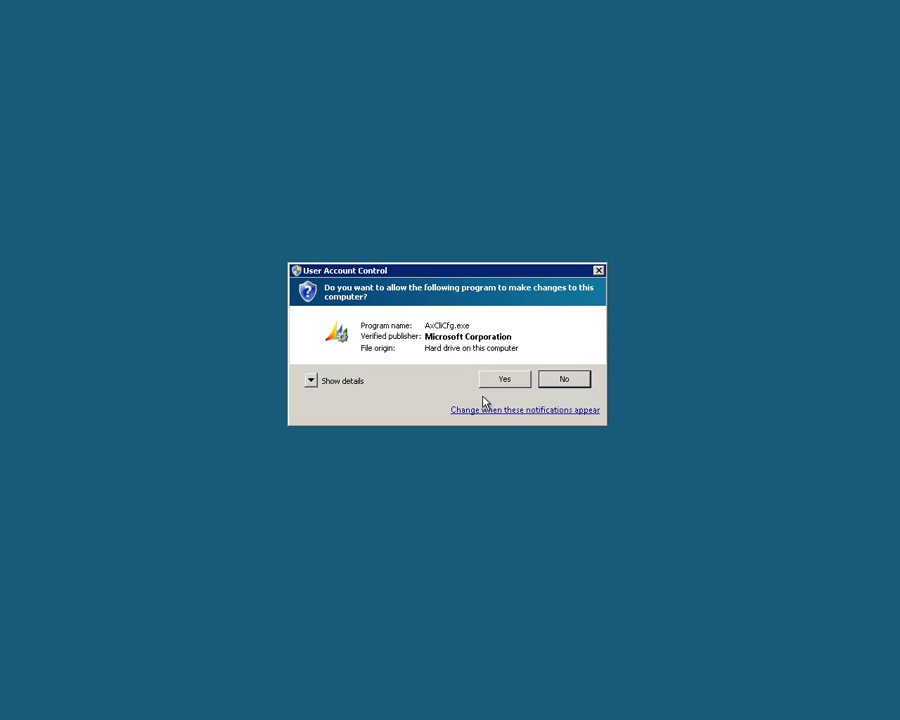
left_click(514, 383)
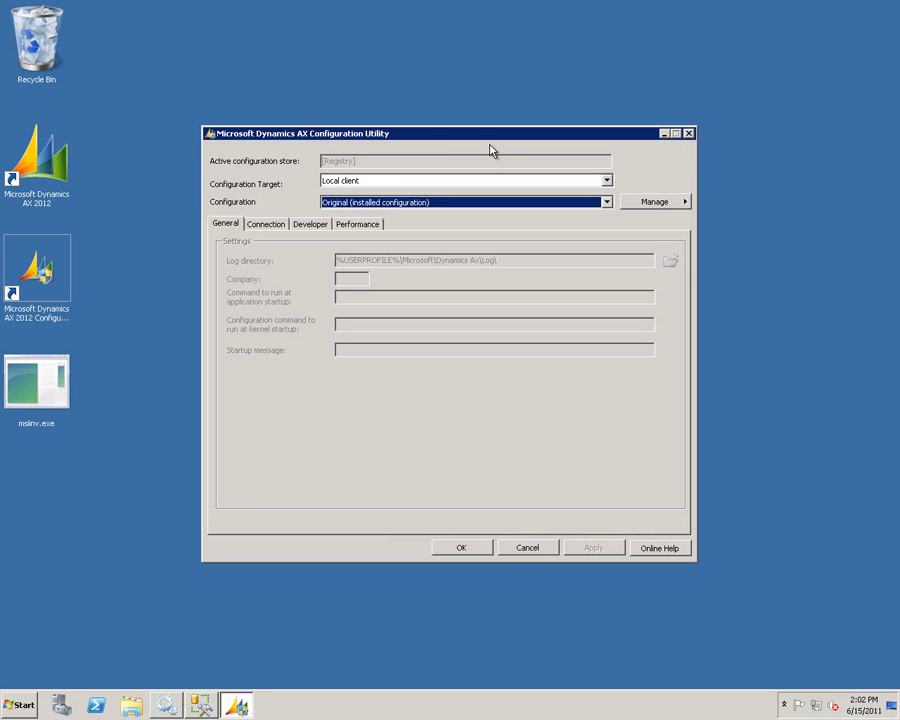
left_click(268, 230)
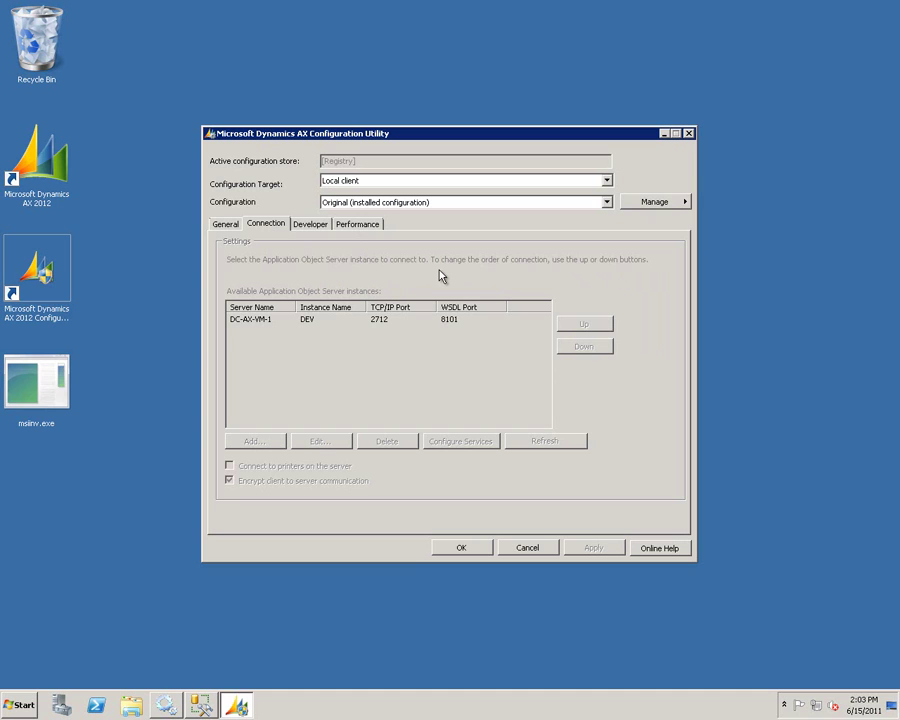
- Create a client configuration named TestConfiguration, copied from the active configuration
left_click(667, 205)
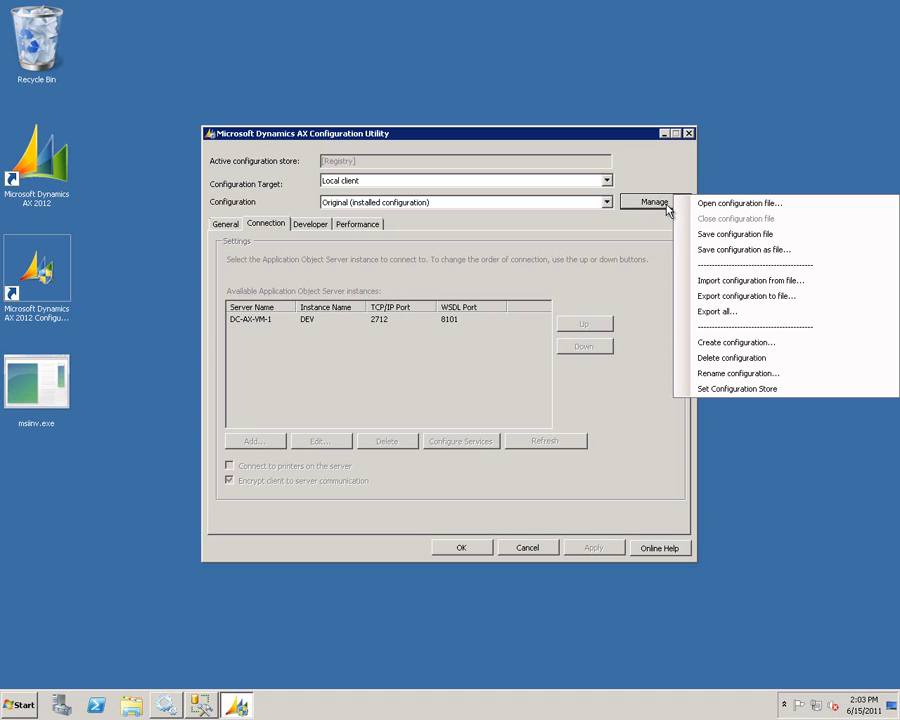
left_click(740, 343)
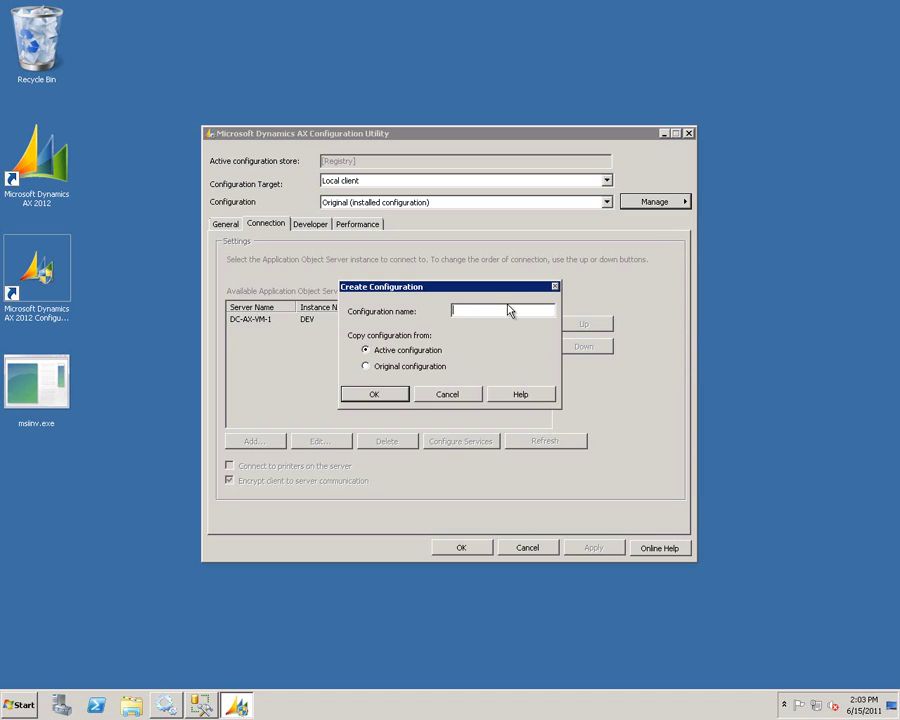
type("TestConfiguration")
left_click(375, 395)
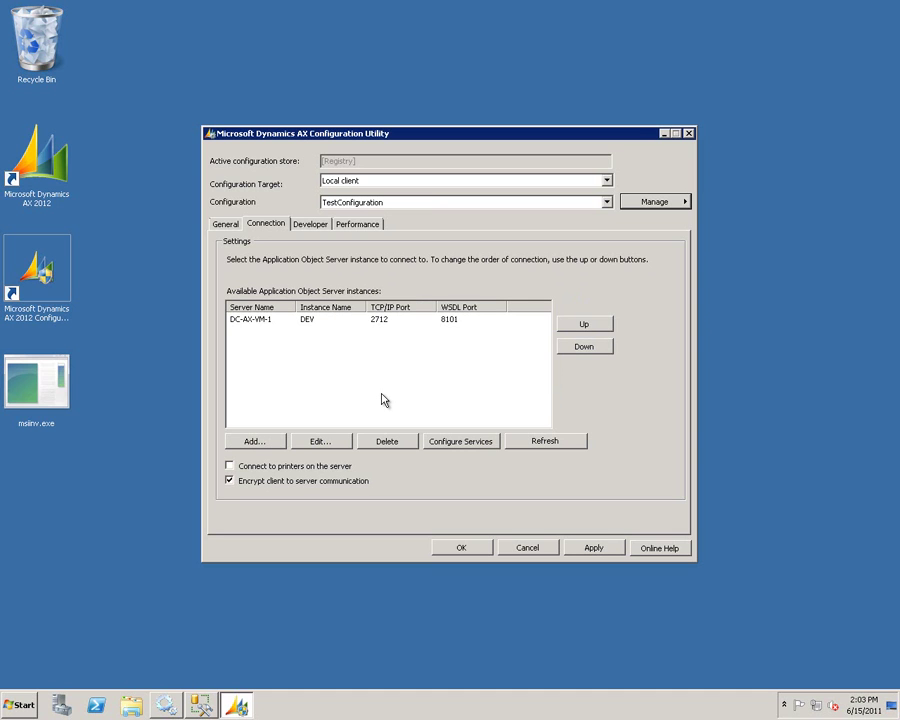
- Delete the DEV Application Object Server instance from TestConfiguration's connection settings
left_click(263, 321)
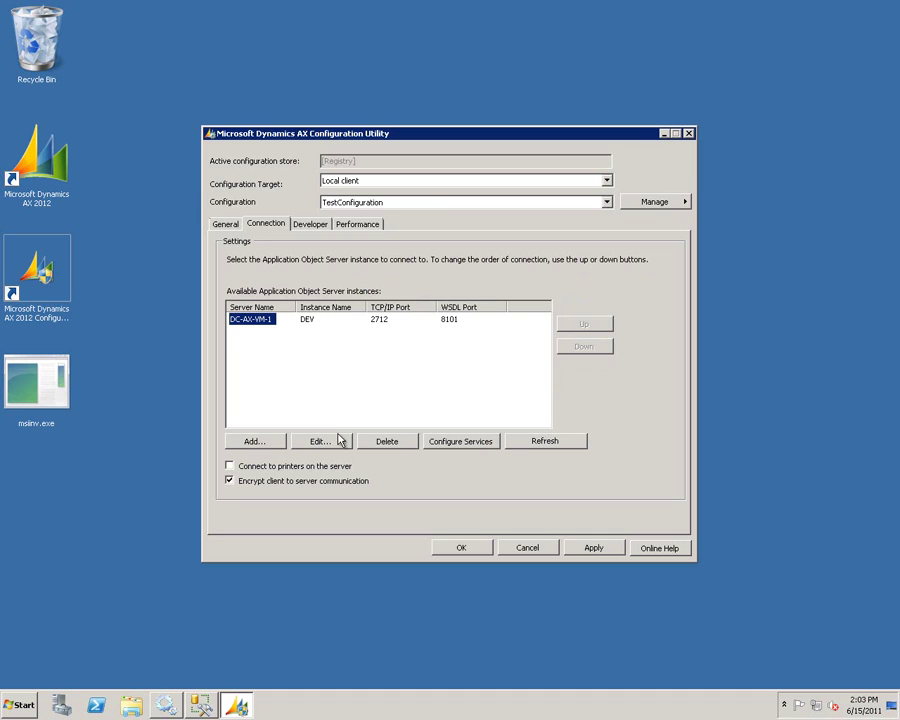
left_click(401, 442)
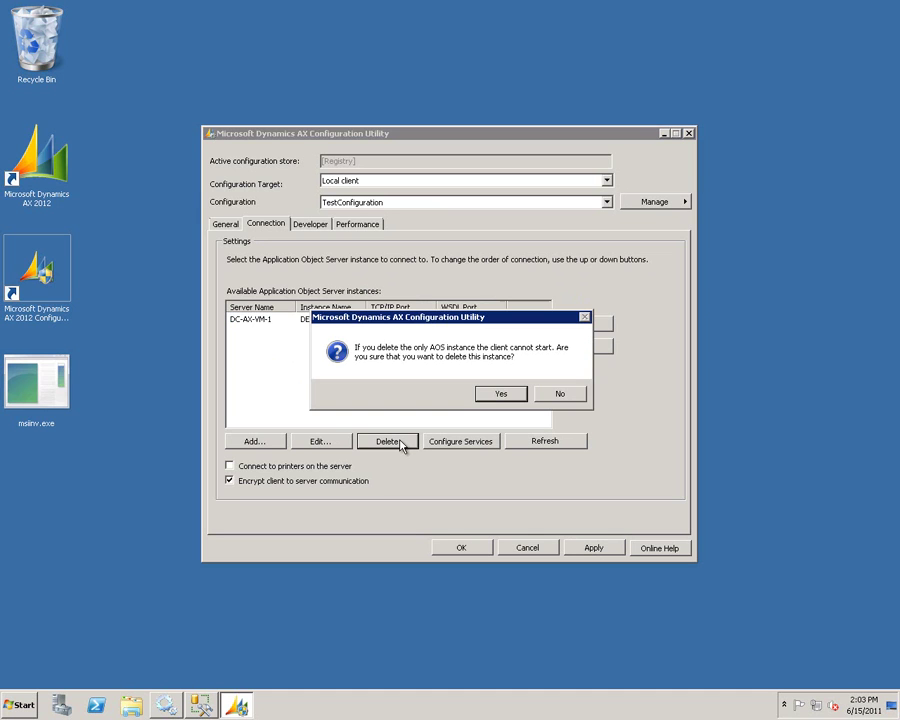
left_click(508, 395)
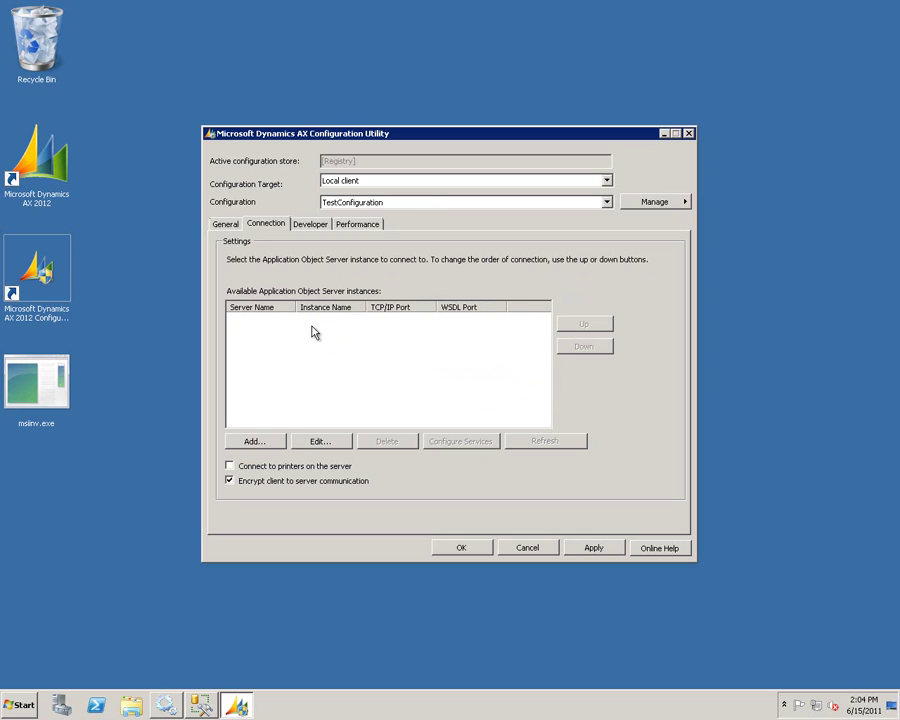
- Add an Application Object Server instance on server DC-AX-VM-1 with TCP/IP port 2713 and WSDL port 8102, leaving the instance name blank
left_click(236, 443)
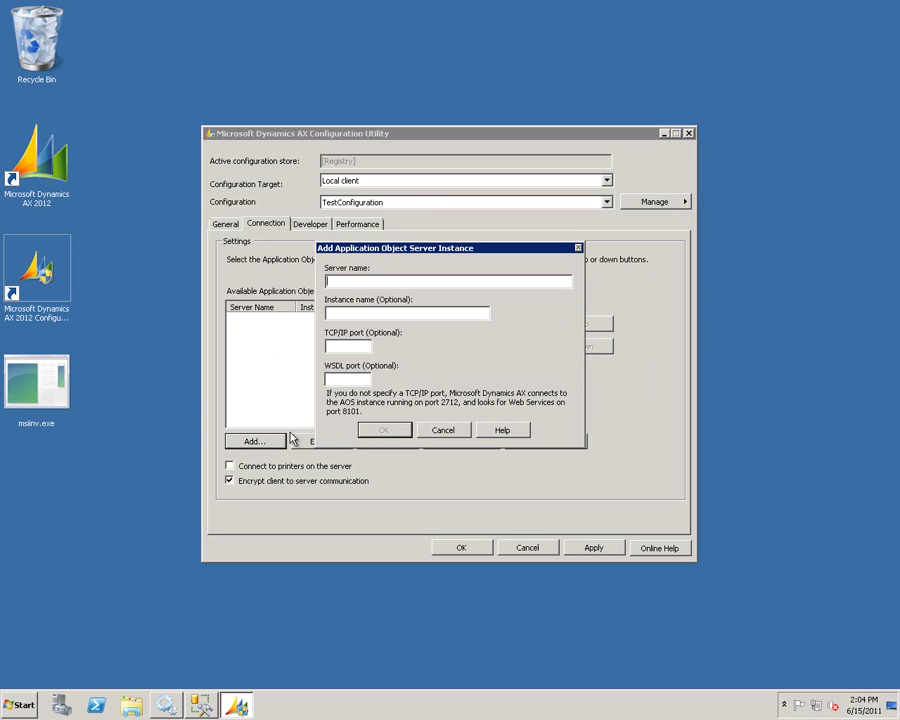
type("DC-AX-VM-1")
key("Tab")
type("2713")
key("Tab")
type("8102")
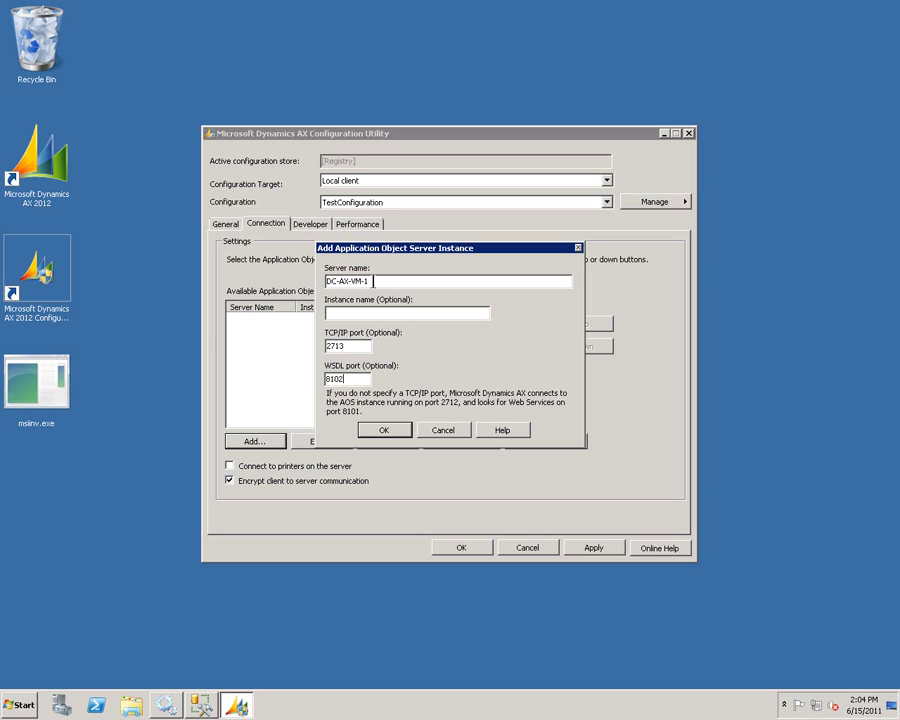
left_click(368, 346)
left_click(384, 429)
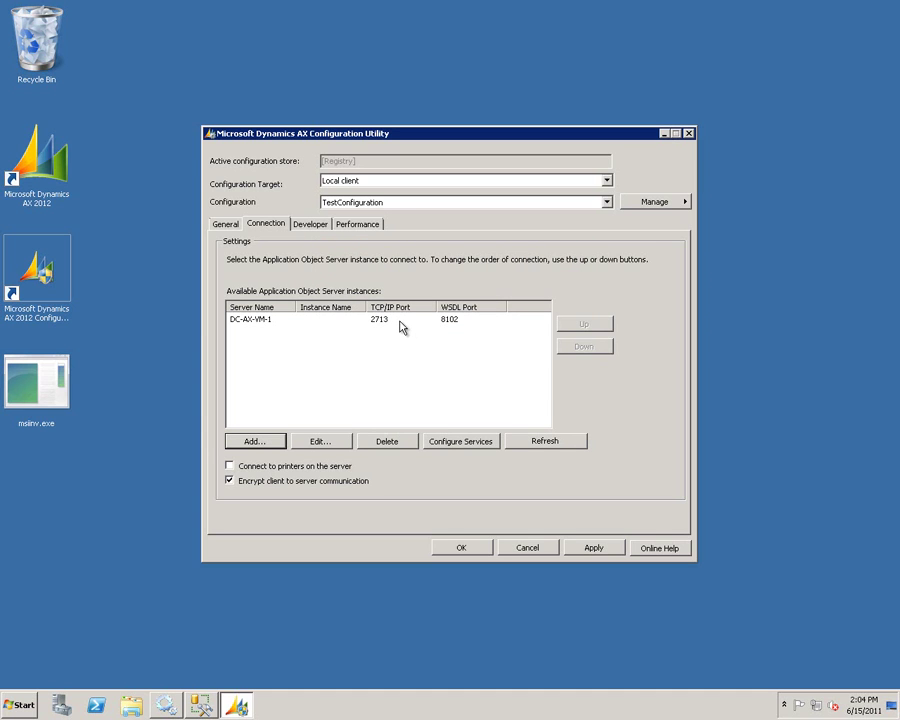
- Apply the connection changes and select TestConfiguration as the client configuration
left_click(594, 548)
left_click(399, 205)
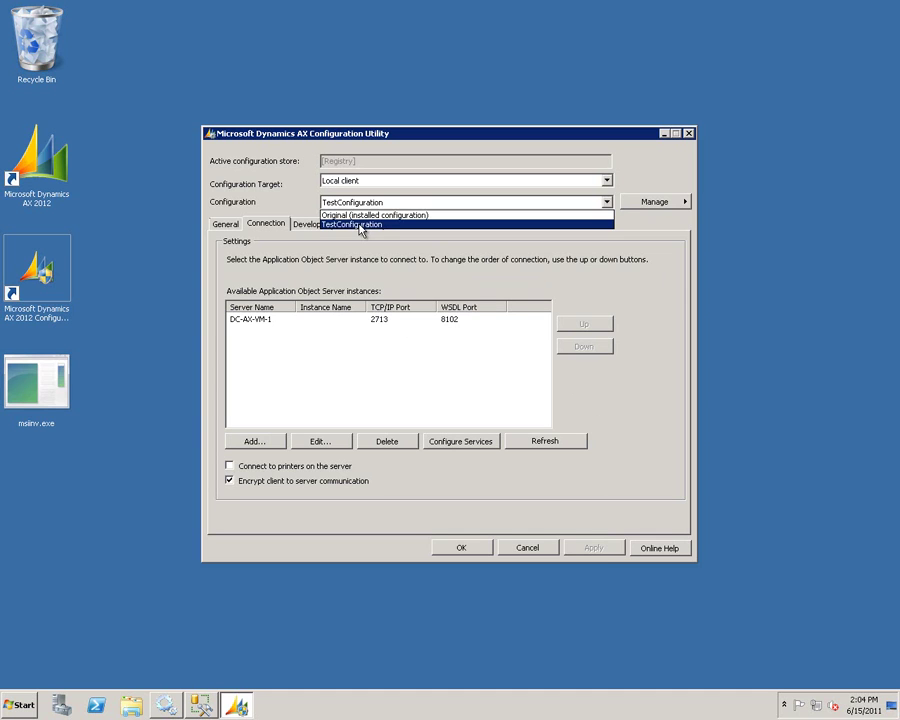
left_click(361, 229)
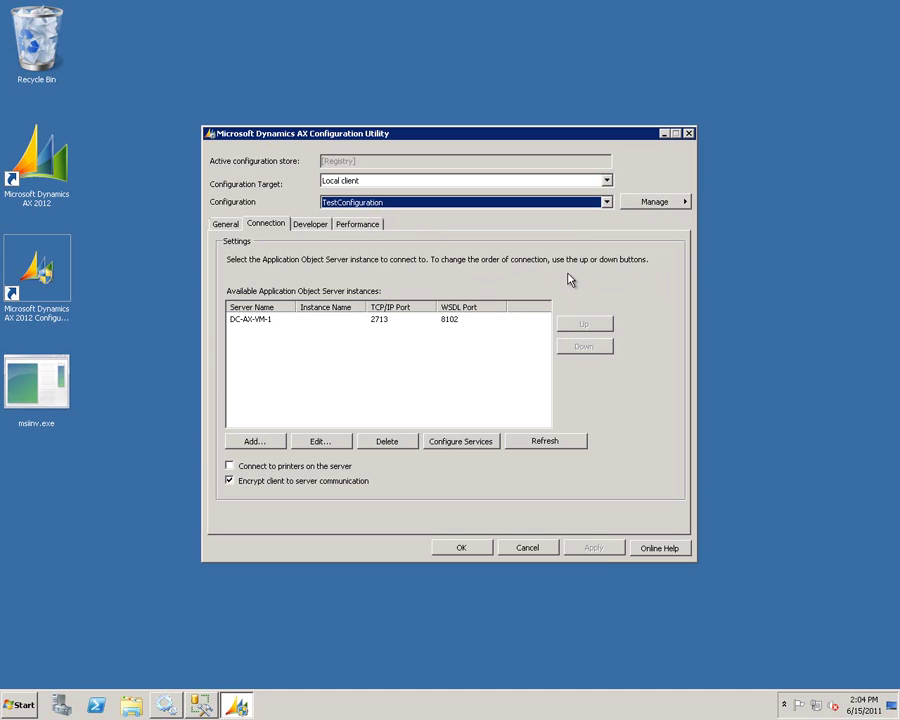
- Launch the Microsoft Dynamics AX 2012 client to check which environment TestConfiguration connects to
double_click(50, 173)
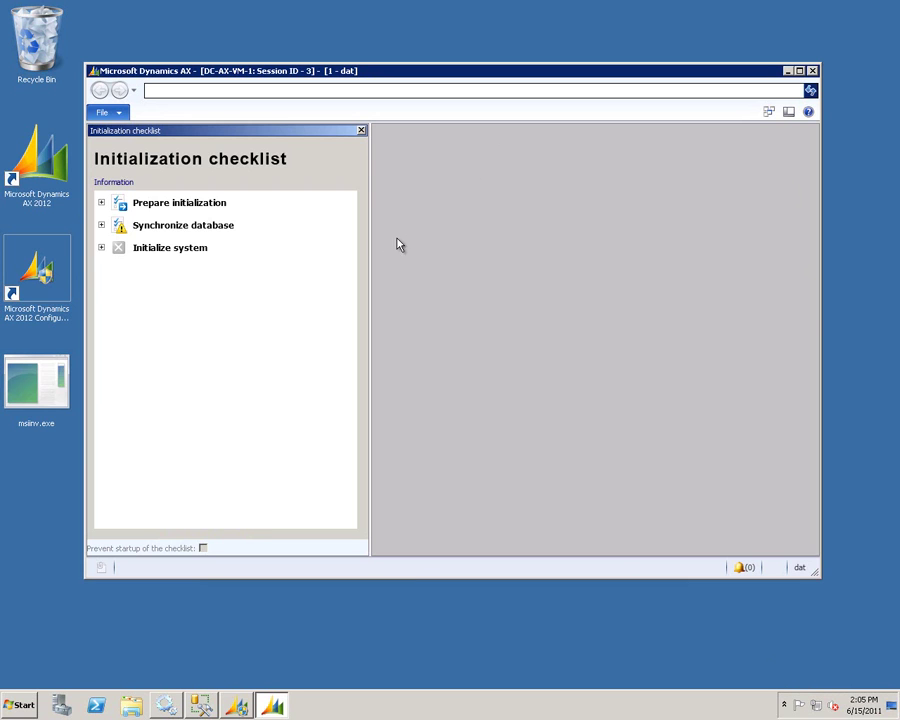
left_click(569, 298)
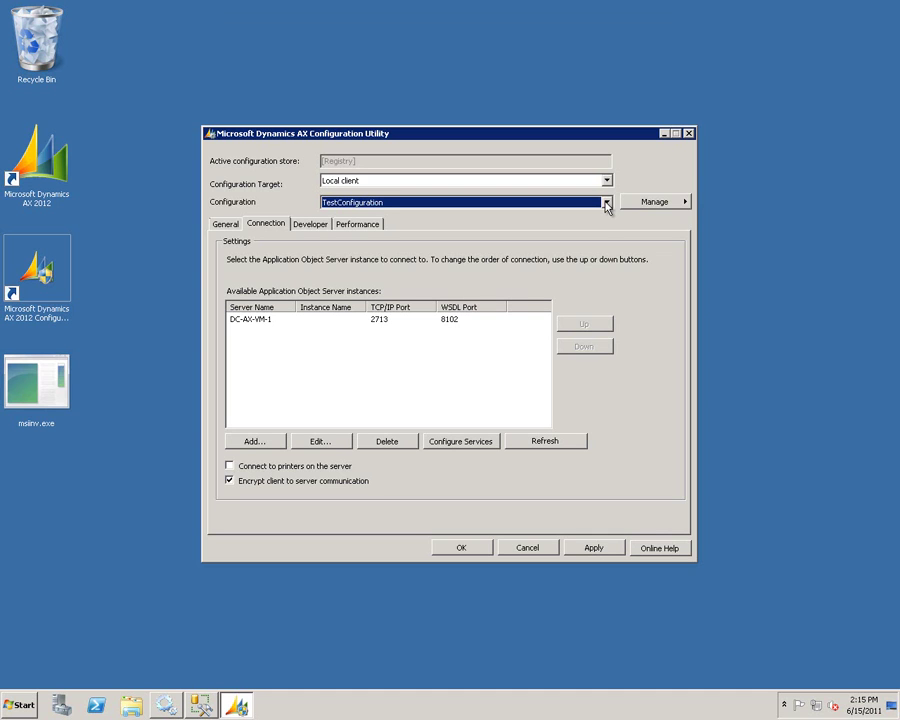
- Compare the connection settings of TestConfiguration and DevConfiguration in the Configuration Utility
left_click(606, 203)
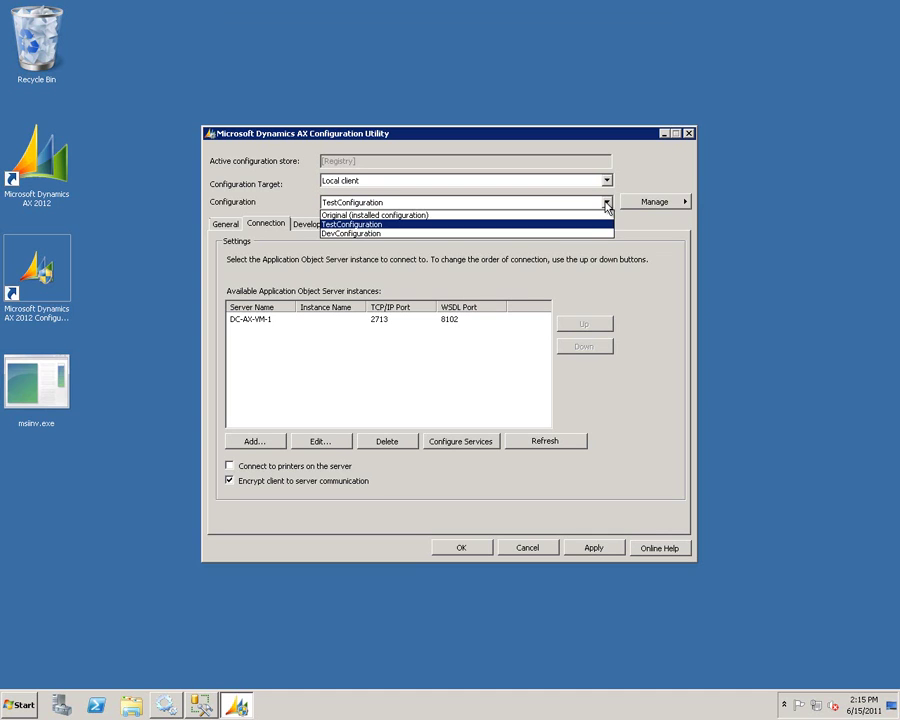
left_click(363, 228)
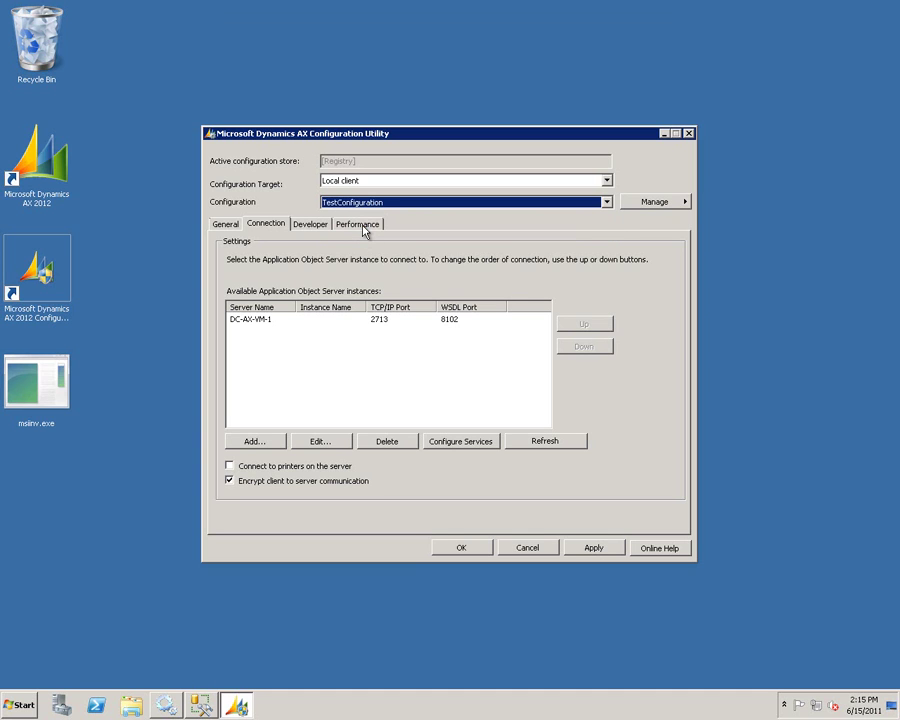
left_click(372, 208)
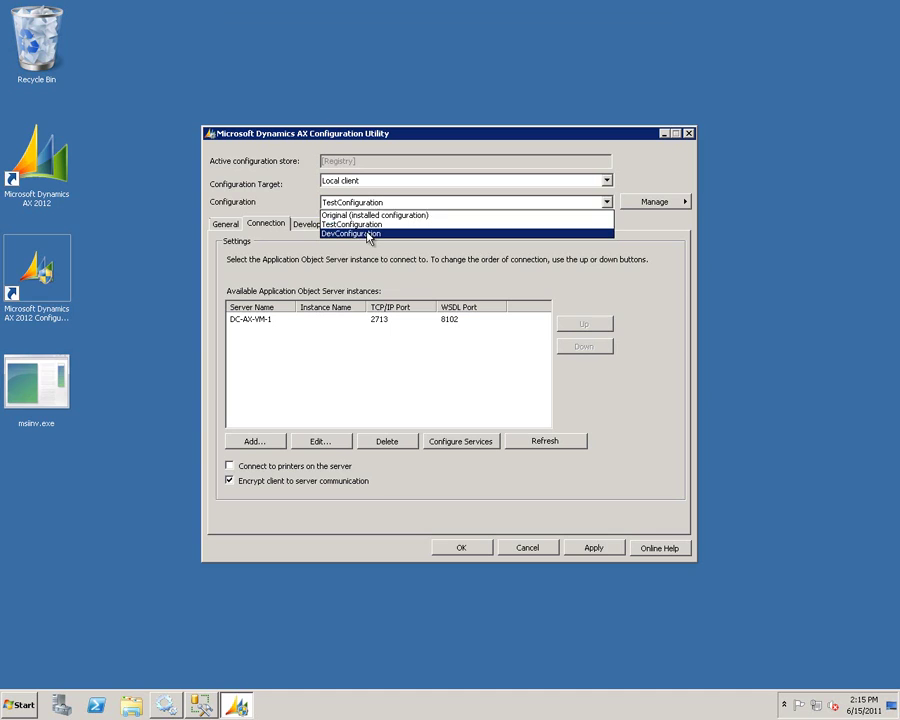
left_click(367, 234)
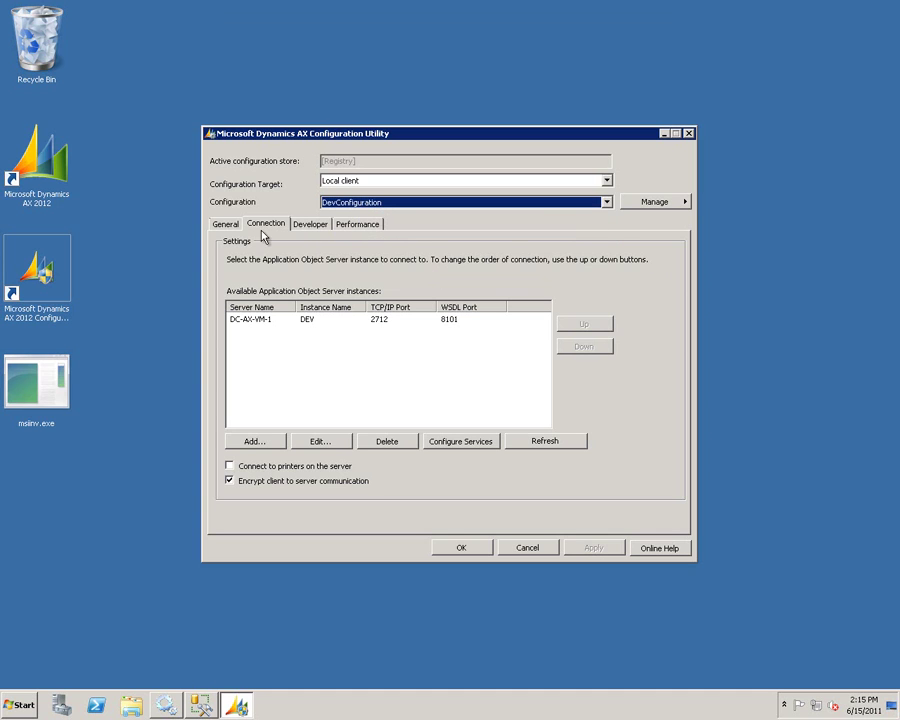
- Examine the startup messages in the general settings of DevConfiguration and TestConfiguration
left_click(228, 225)
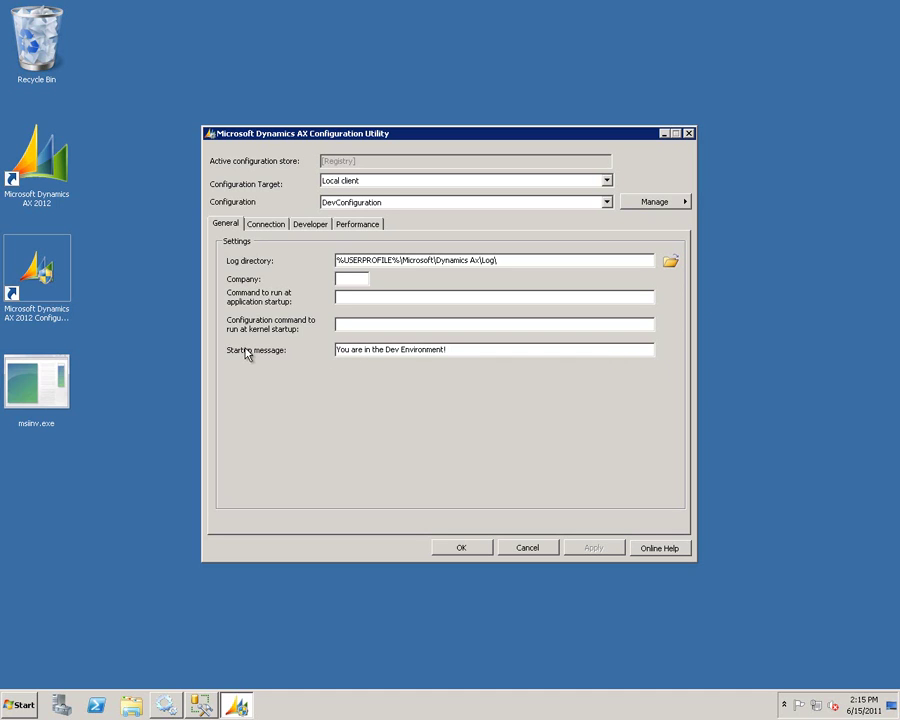
left_click_drag(466, 349, 334, 351)
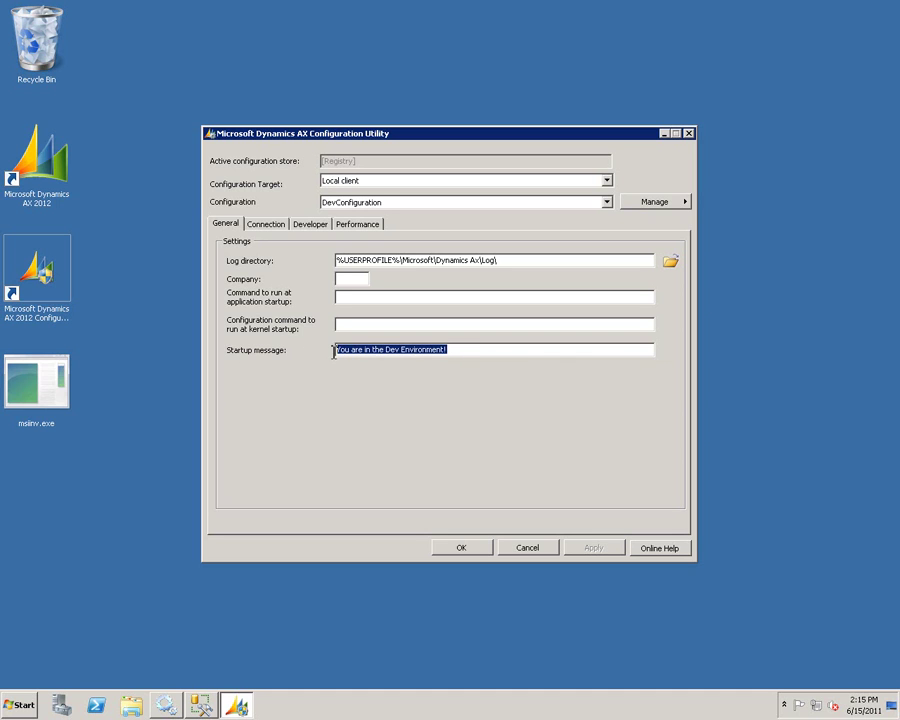
left_click(408, 202)
left_click(396, 223)
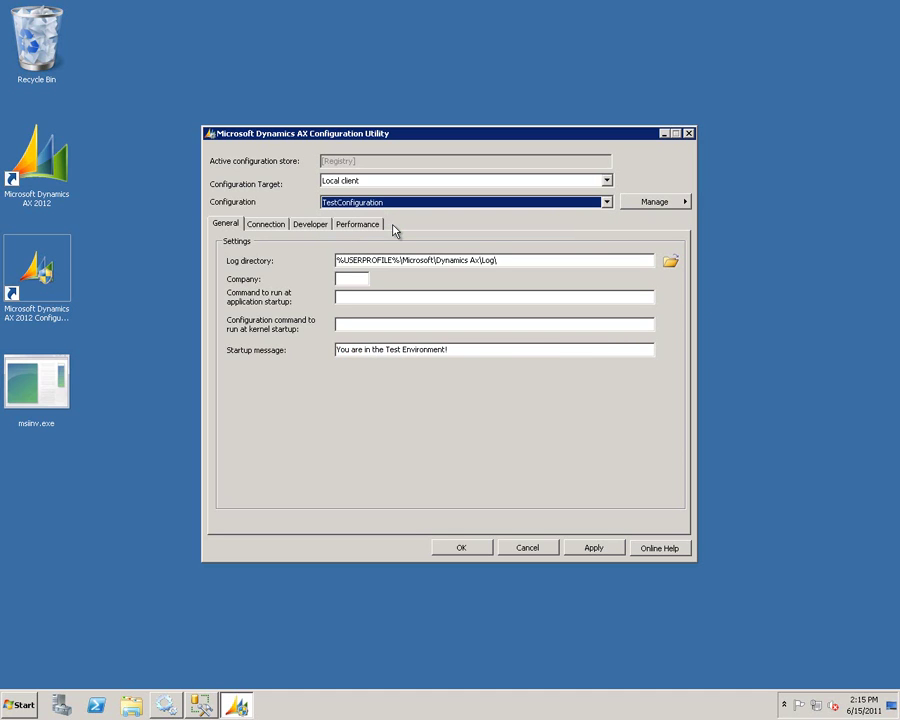
left_click_drag(348, 354, 458, 346)
left_click(460, 349)
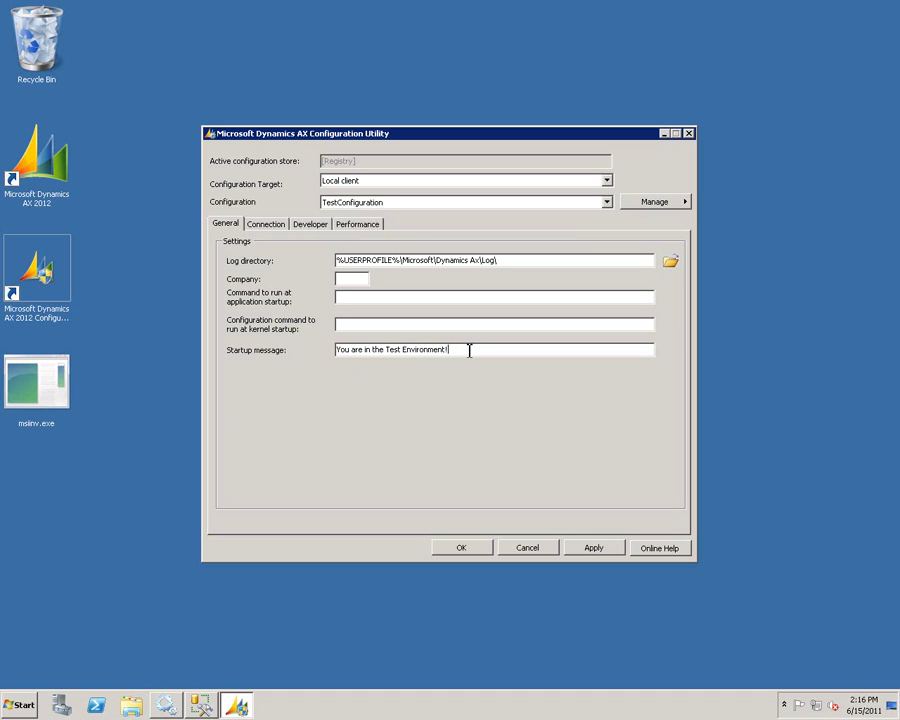
- Save DevConfiguration to the Desktop as a configuration file named DevEnvironment
left_click(600, 202)
left_click(389, 234)
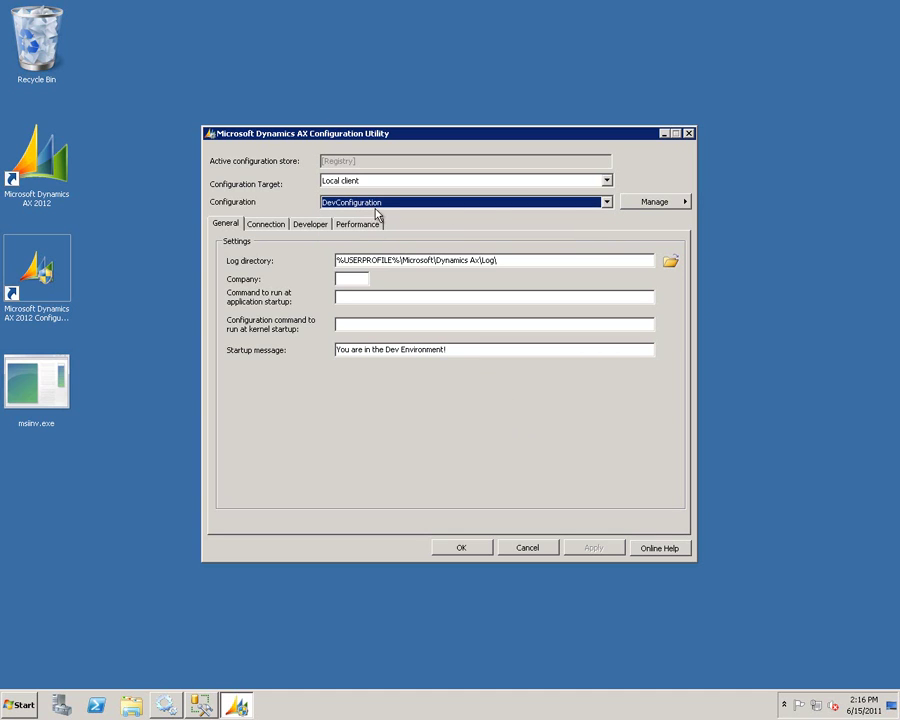
left_click(652, 203)
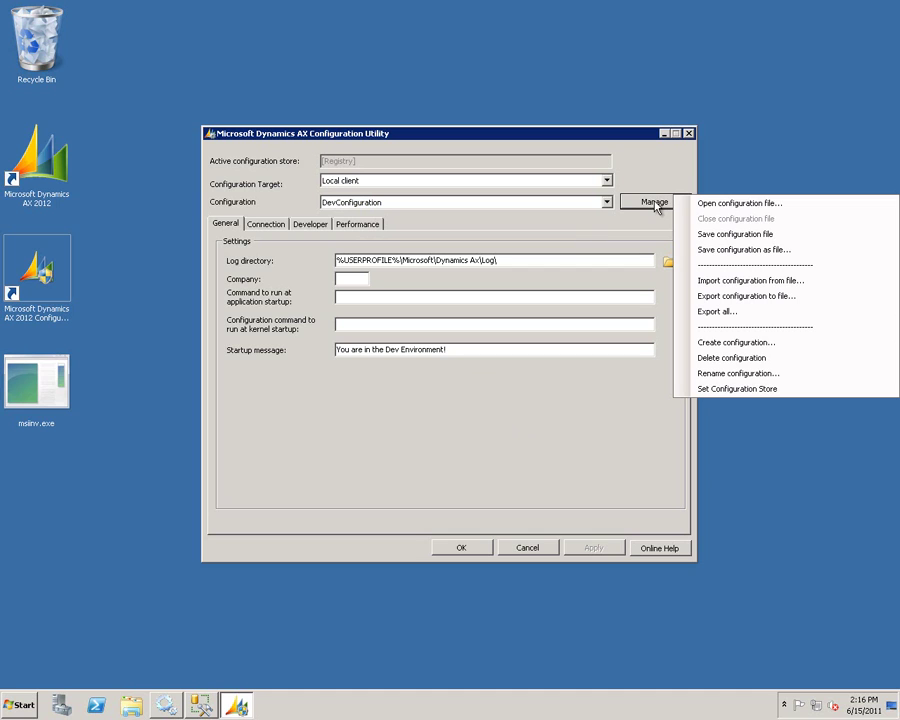
left_click(728, 250)
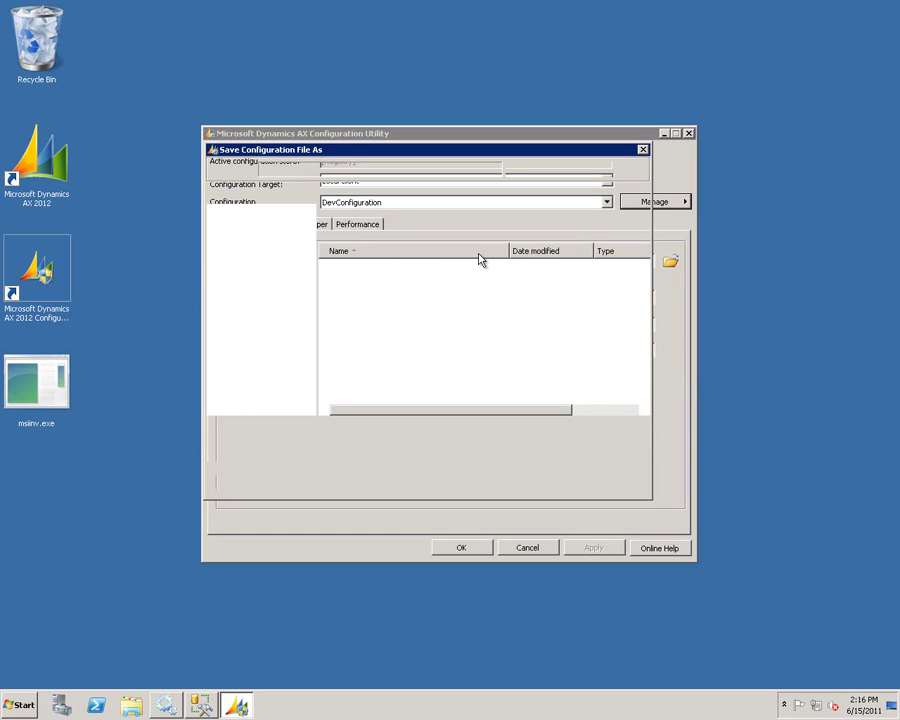
left_click(256, 231)
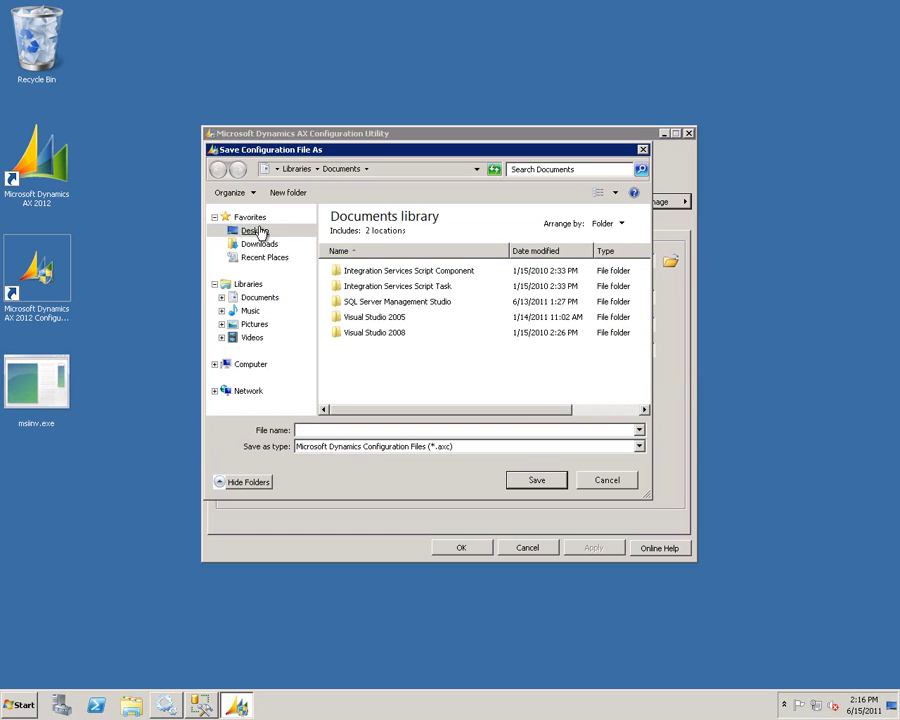
left_click(384, 430)
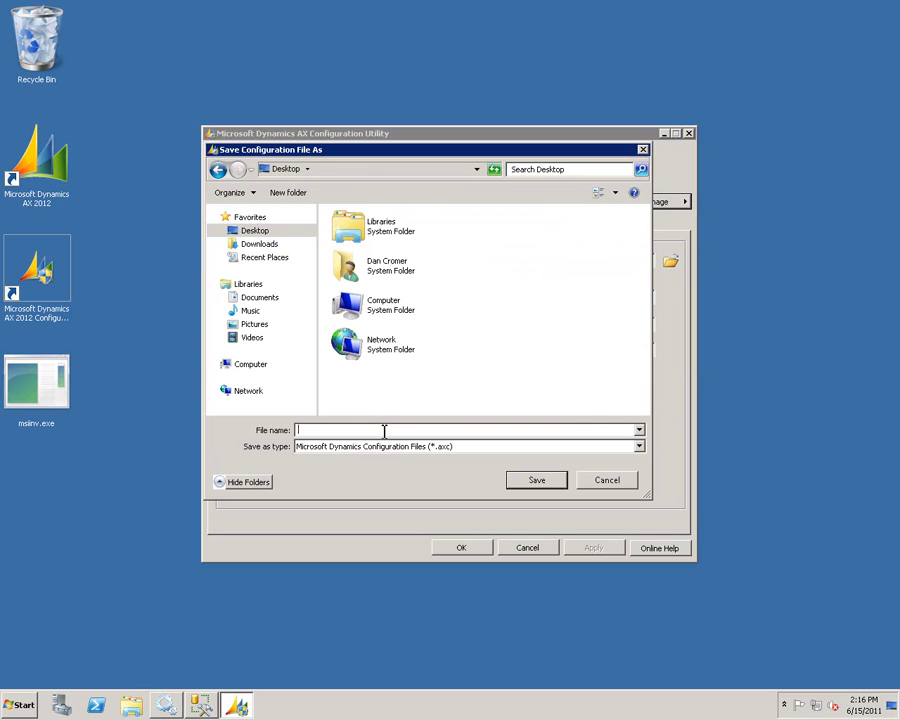
type("DevEnvironment")
left_click(551, 483)
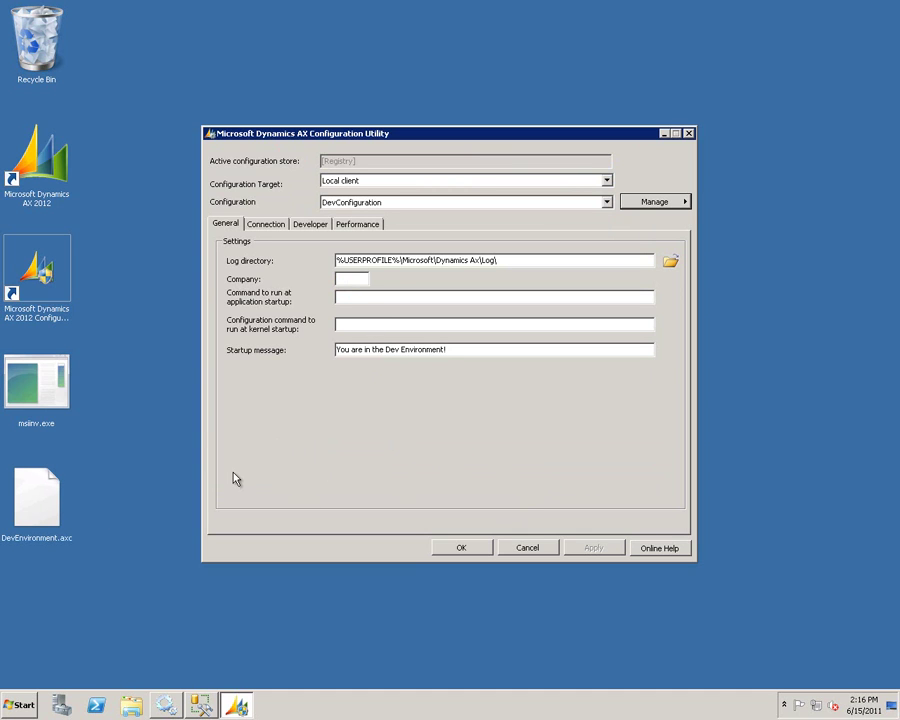
- Save TestConfiguration to the Desktop as a configuration file named TestEnvironment and apply it as the active configuration
left_click(606, 203)
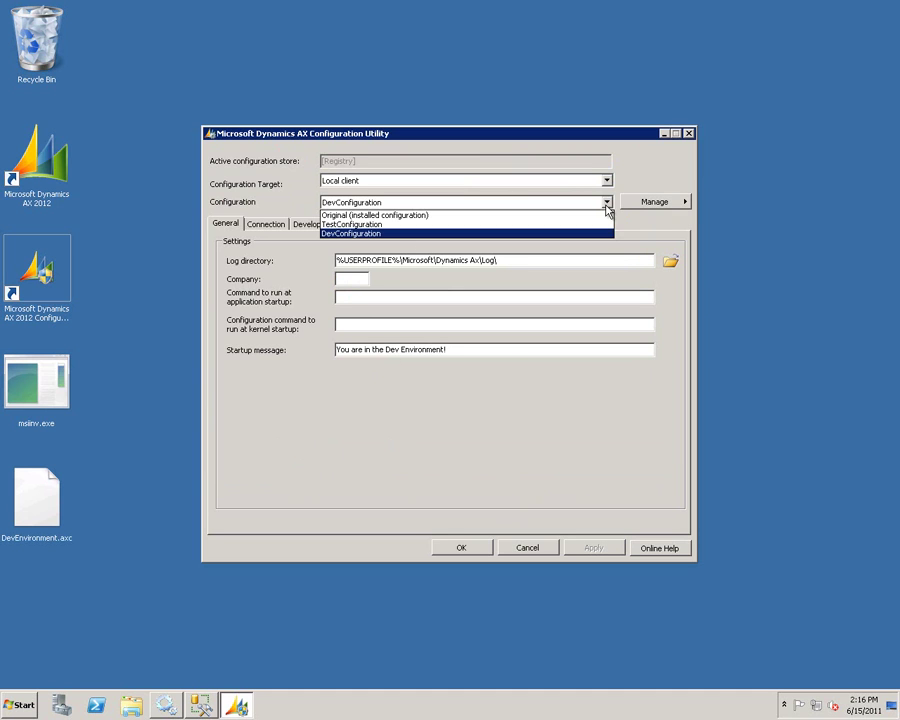
left_click(381, 225)
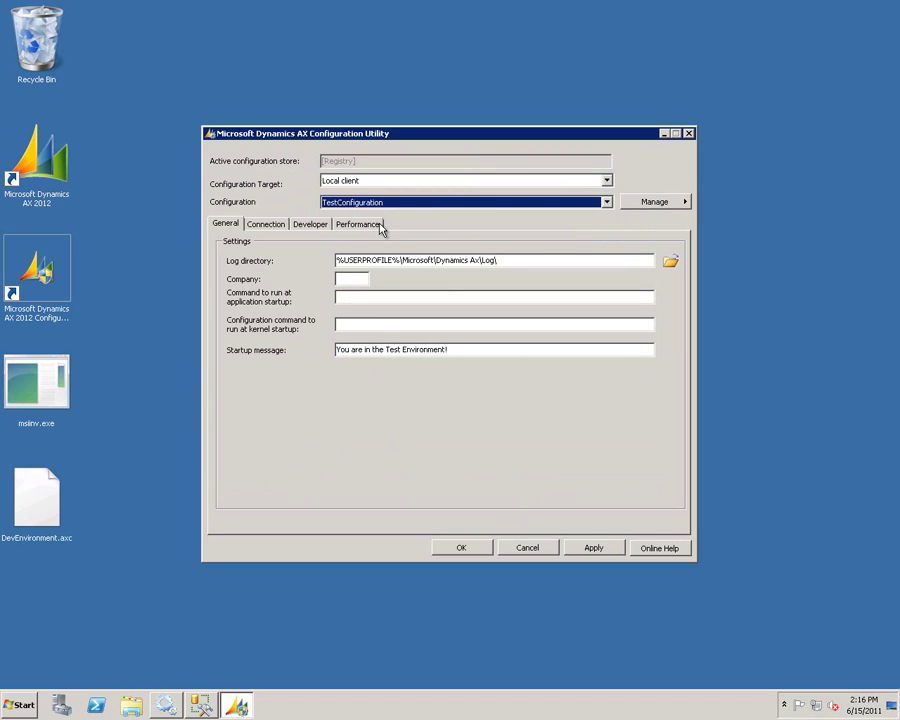
left_click(673, 205)
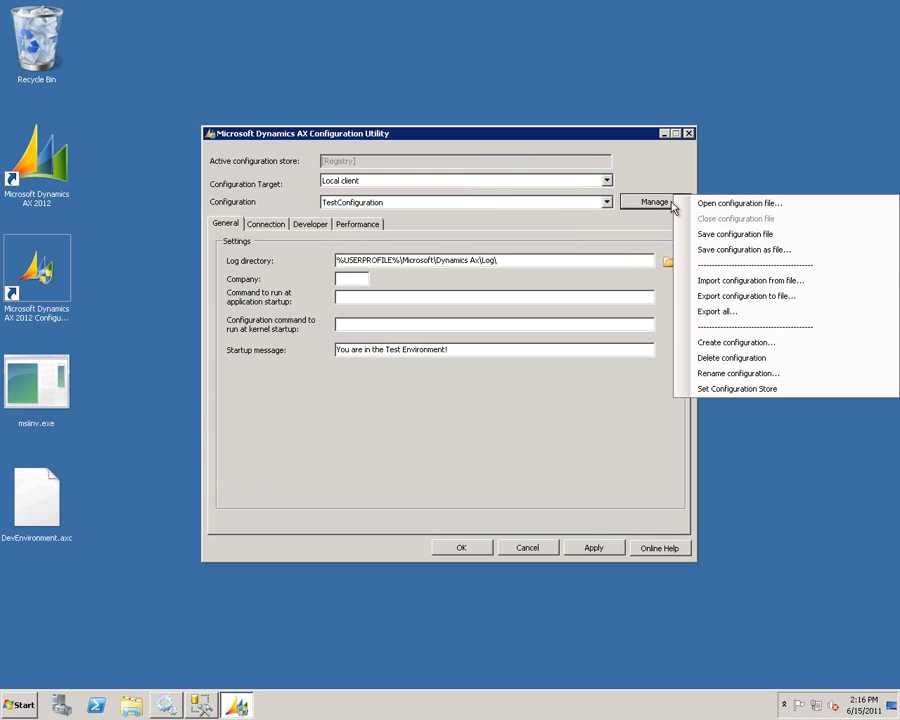
left_click(722, 250)
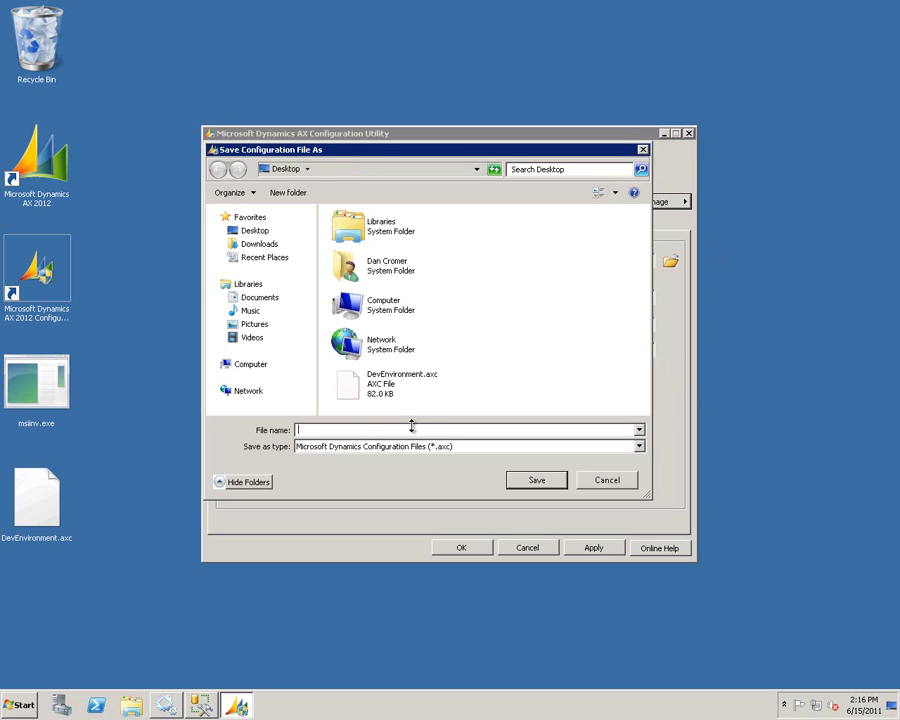
type("TestEnvironment")
left_click(537, 481)
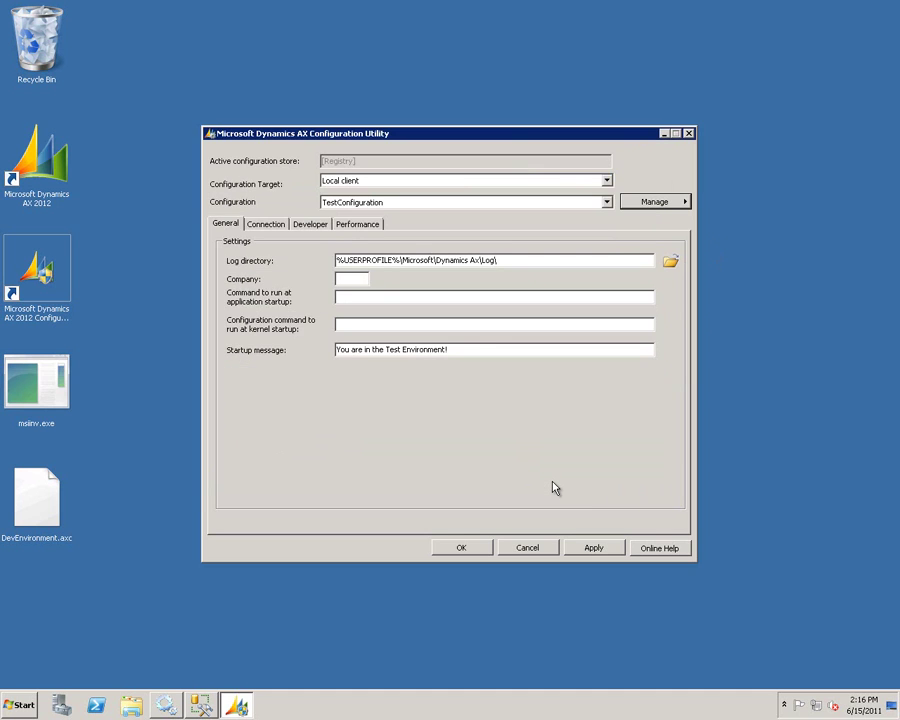
left_click(594, 548)
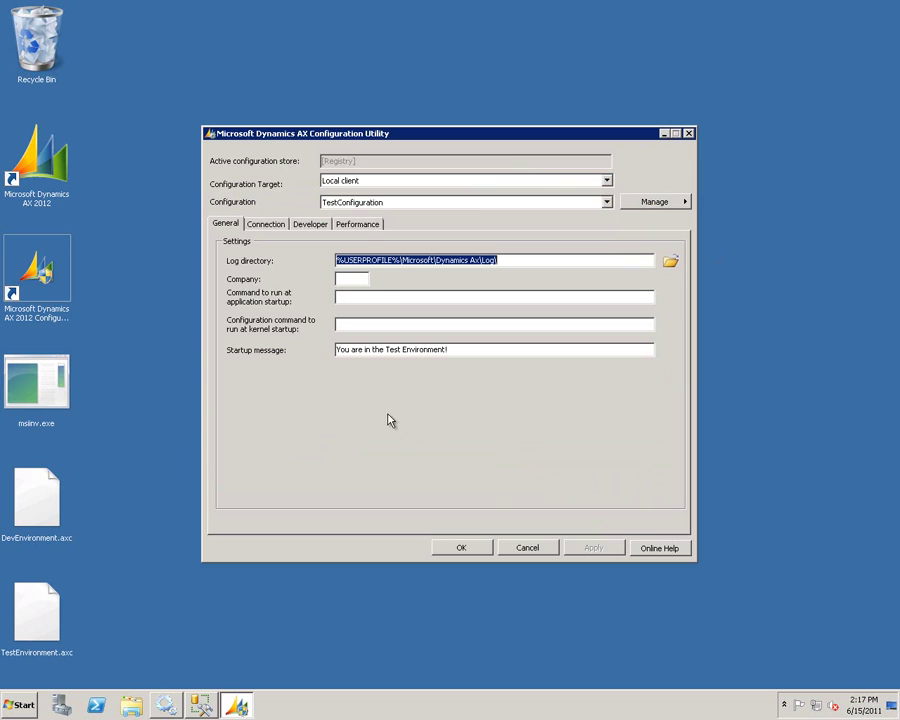
left_click(44, 512)
left_click(42, 612)
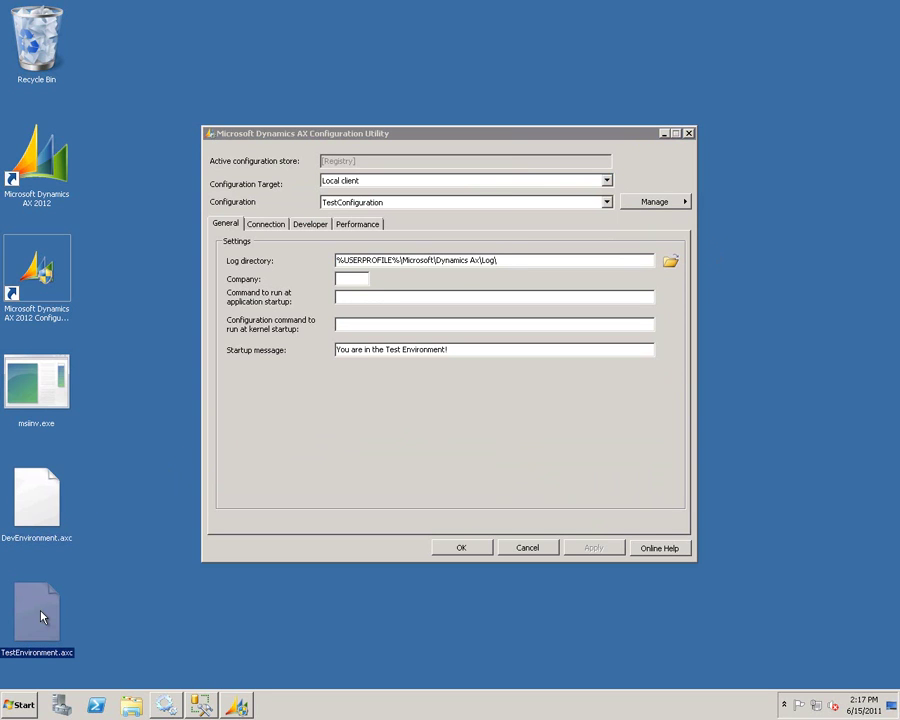
left_click(46, 516)
left_click(425, 476)
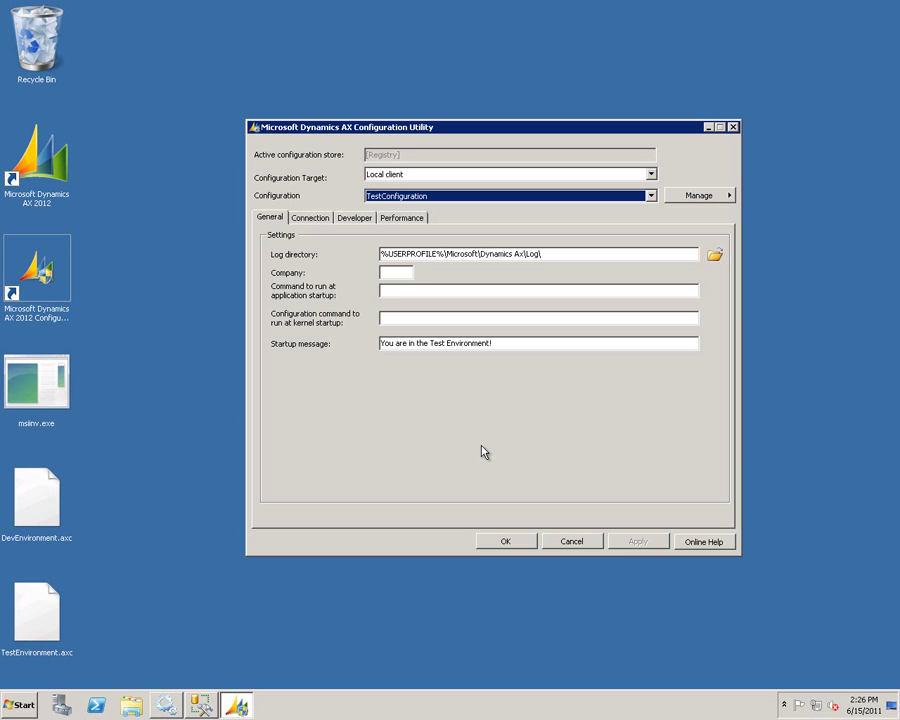
- Copy the folder location of DevEnvironment.axc from its file properties
left_click(31, 507)
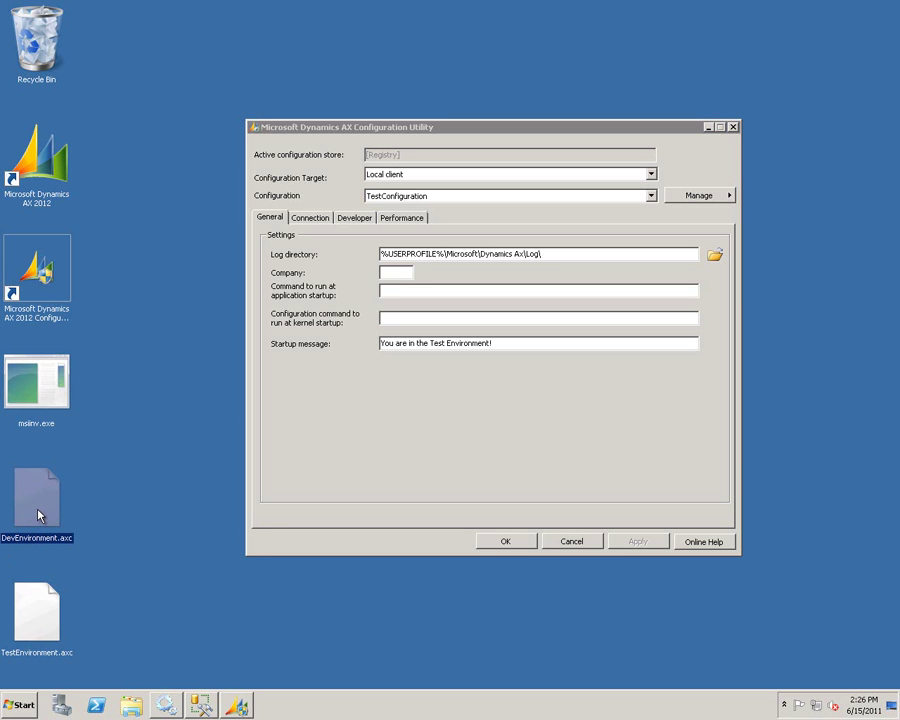
right_click(37, 507)
left_click(84, 667)
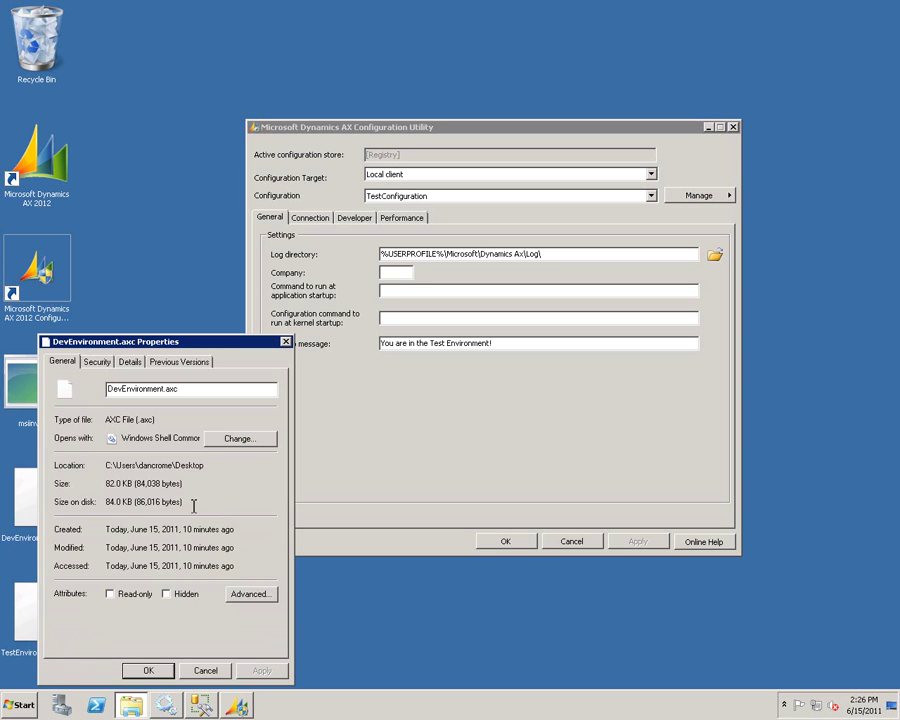
left_click_drag(205, 466, 113, 466)
right_click(113, 466)
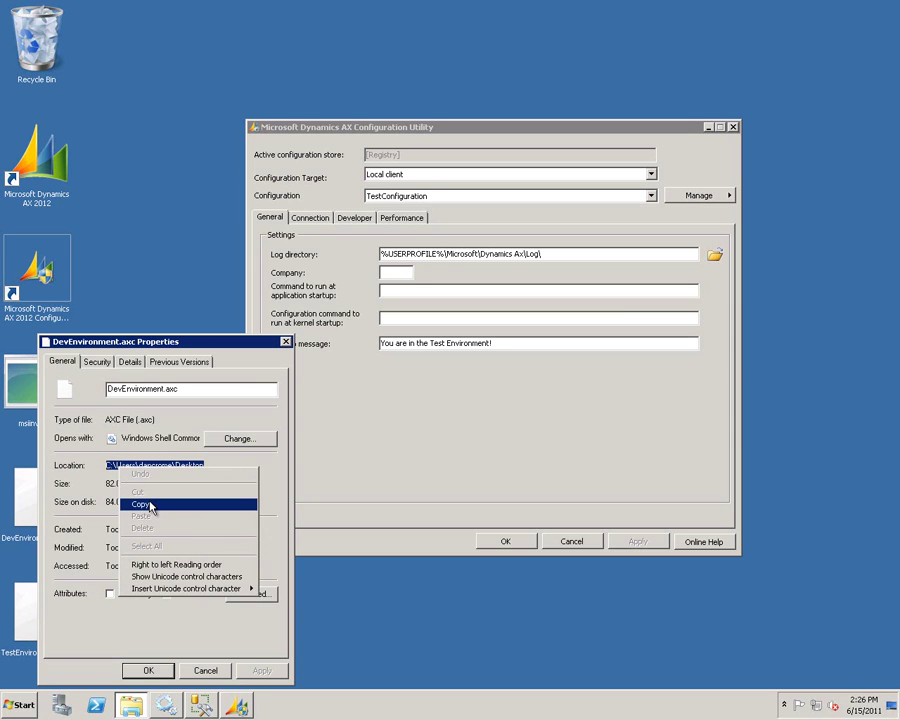
left_click(150, 502)
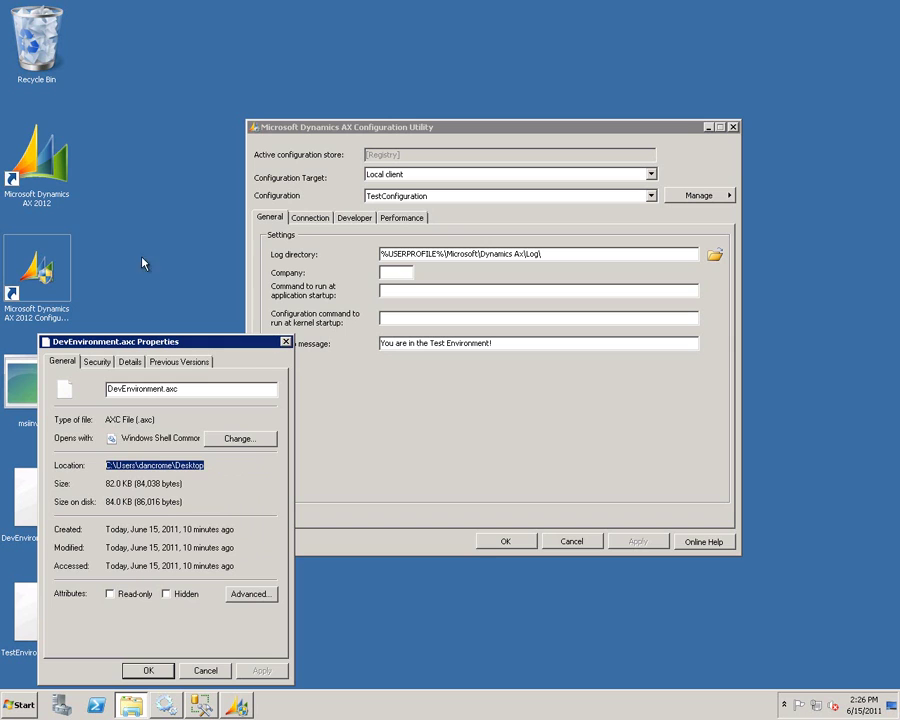
left_click(286, 342)
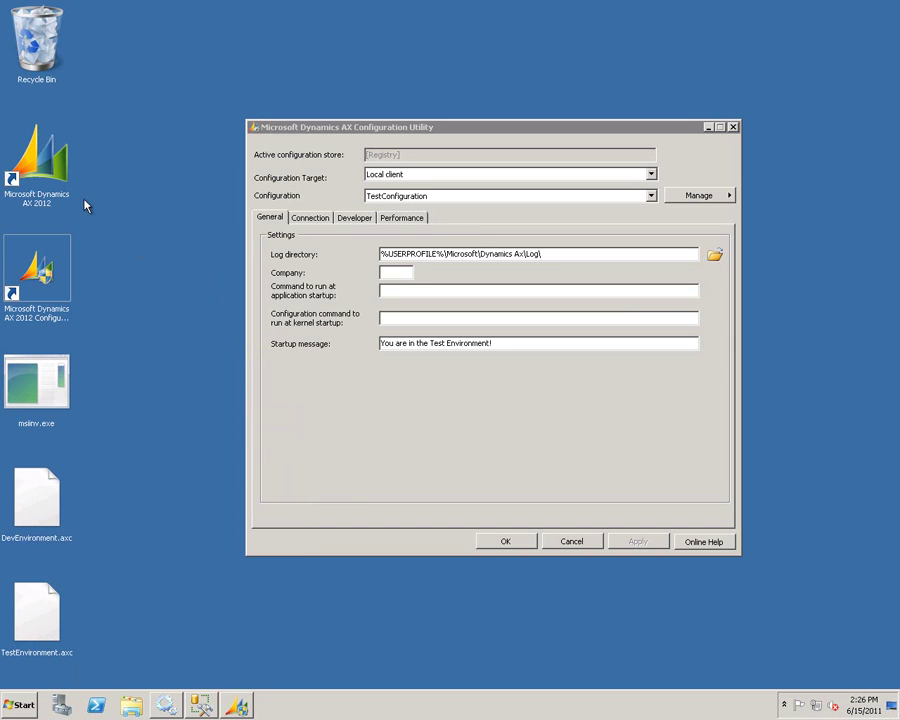
- Append the quoted path of DevEnvironment.axc, using the copied Desktop location, to the Microsoft Dynamics AX 2012 shortcut's target
left_click(50, 181)
right_click(50, 181)
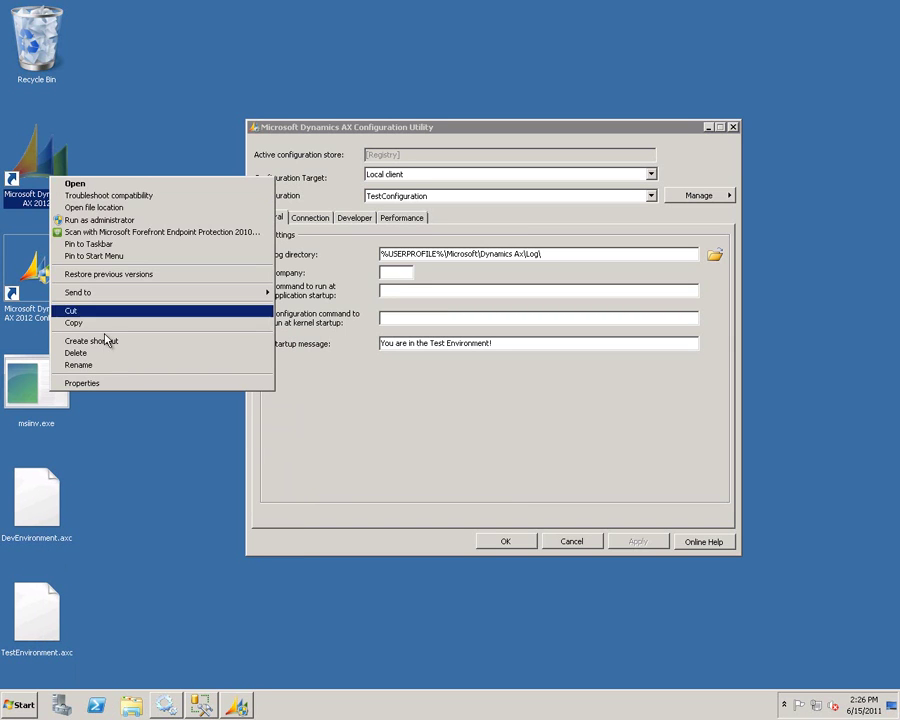
left_click(98, 383)
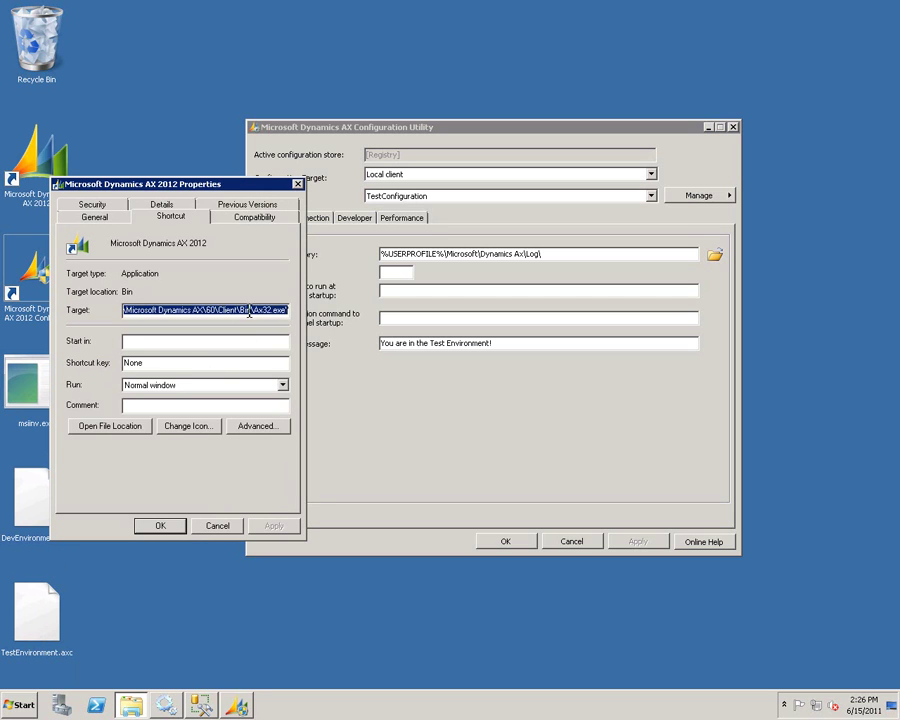
left_click(249, 311)
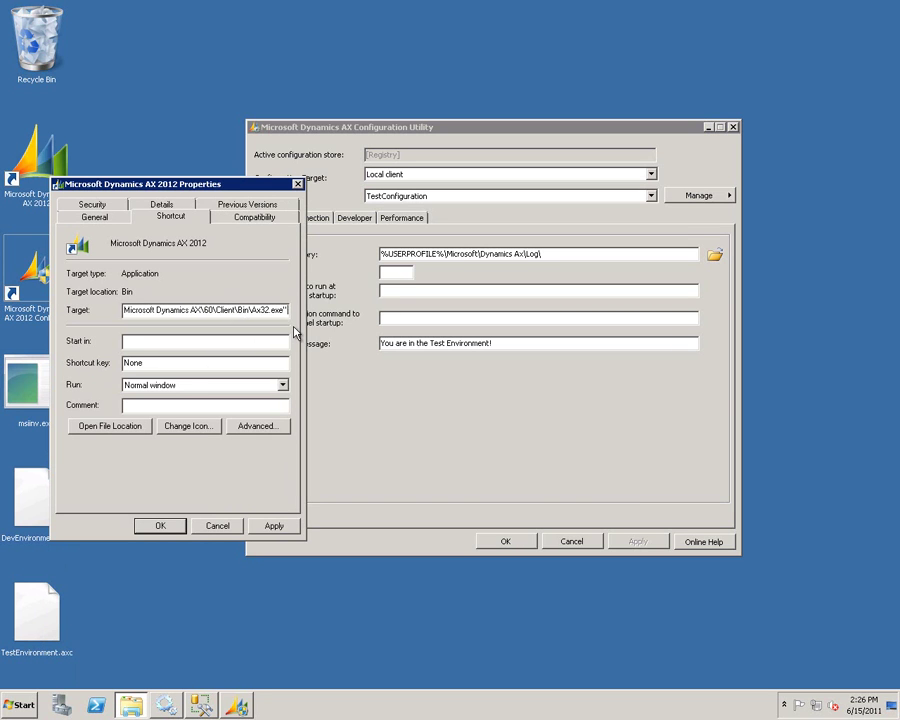
type("\"")
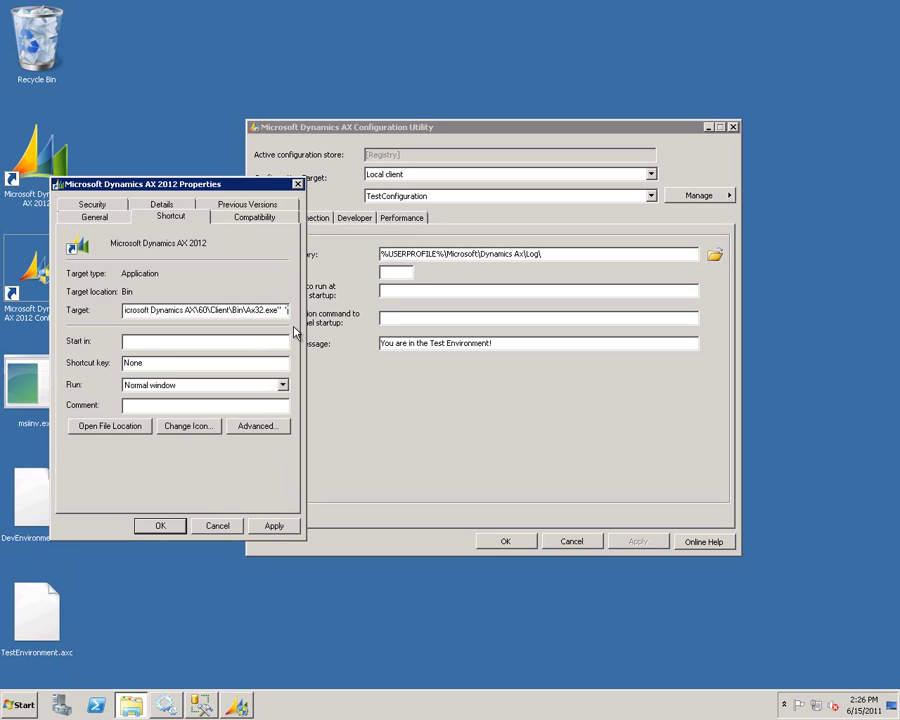
key("ctrl+v")
type("\\")
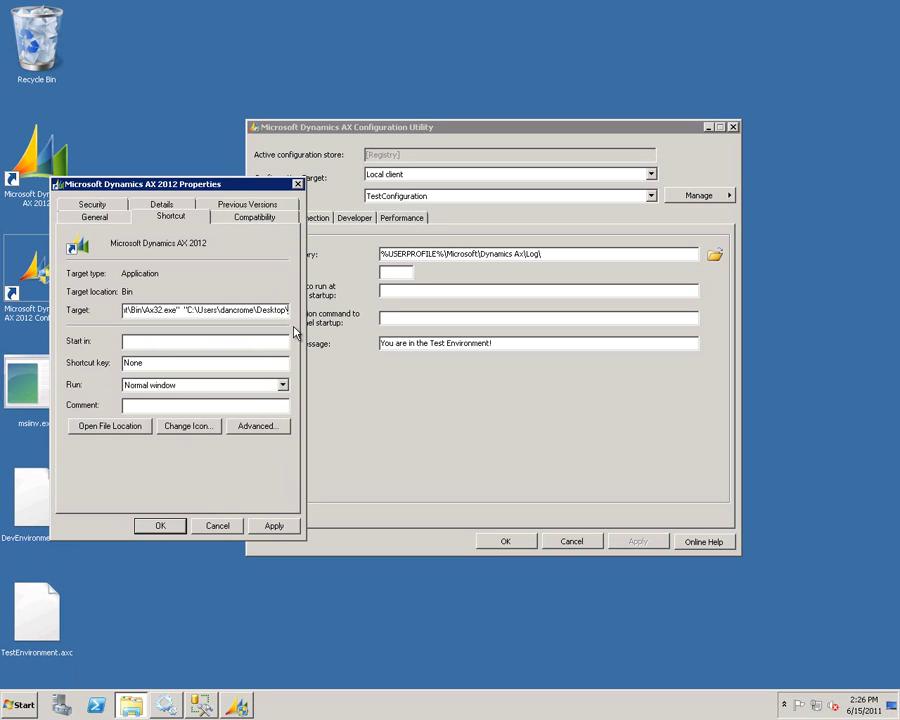
type("DevEnvironment.axc\"")
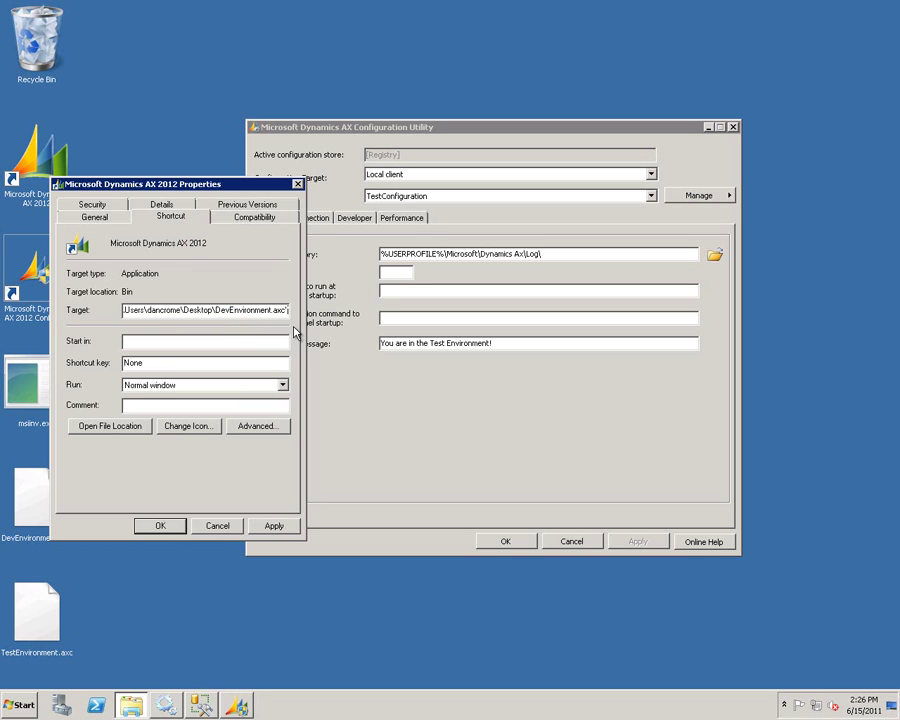
left_click(283, 528)
left_click(168, 526)
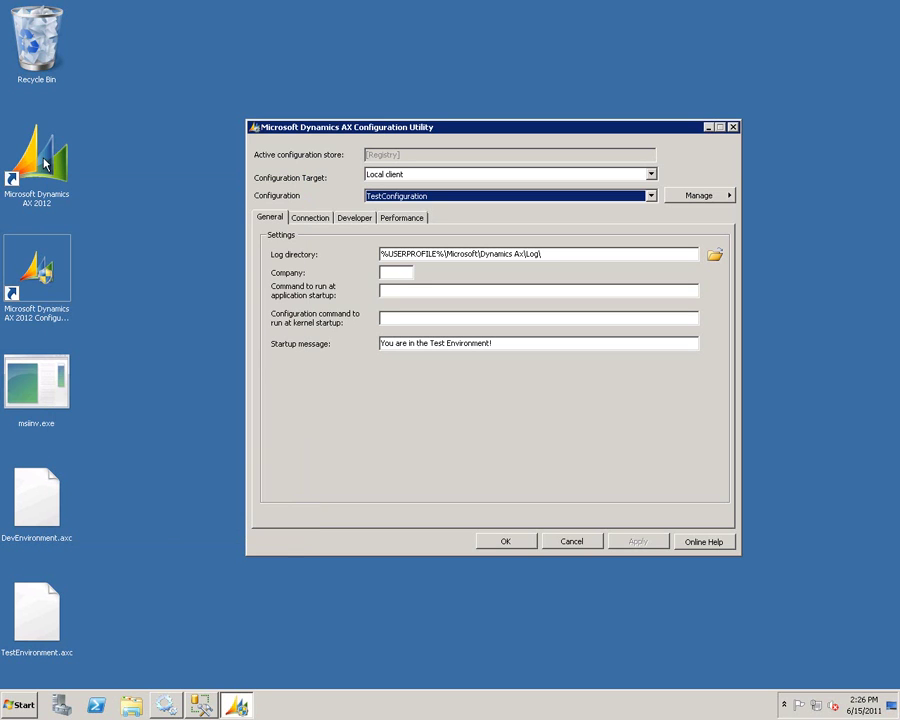
- Rename the Microsoft Dynamics AX 2012 desktop shortcut as AX 2012 DEV
left_click(44, 204)
right_click(44, 204)
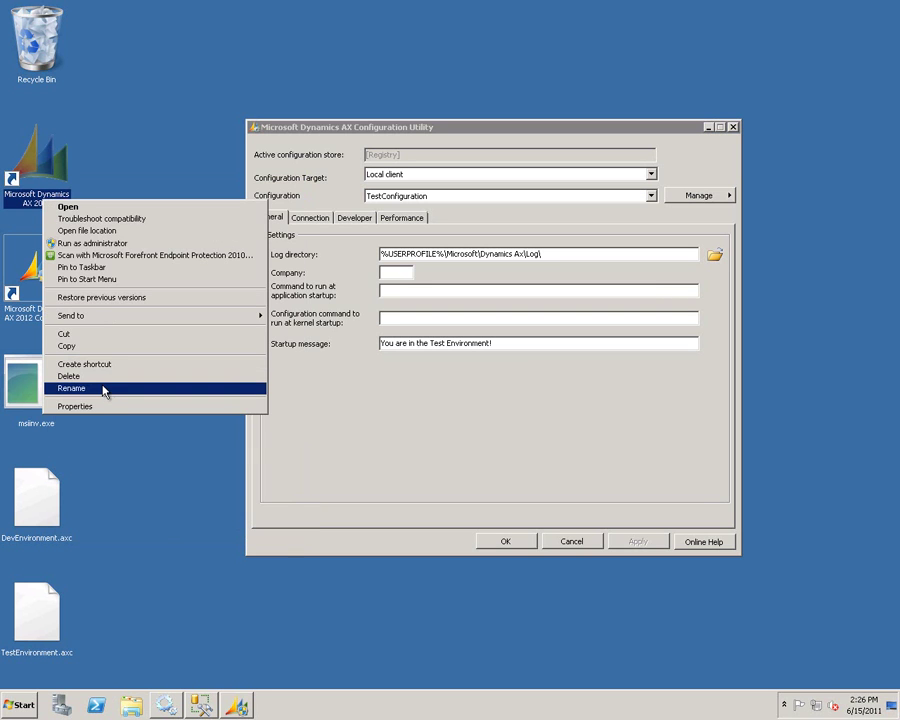
left_click(118, 388)
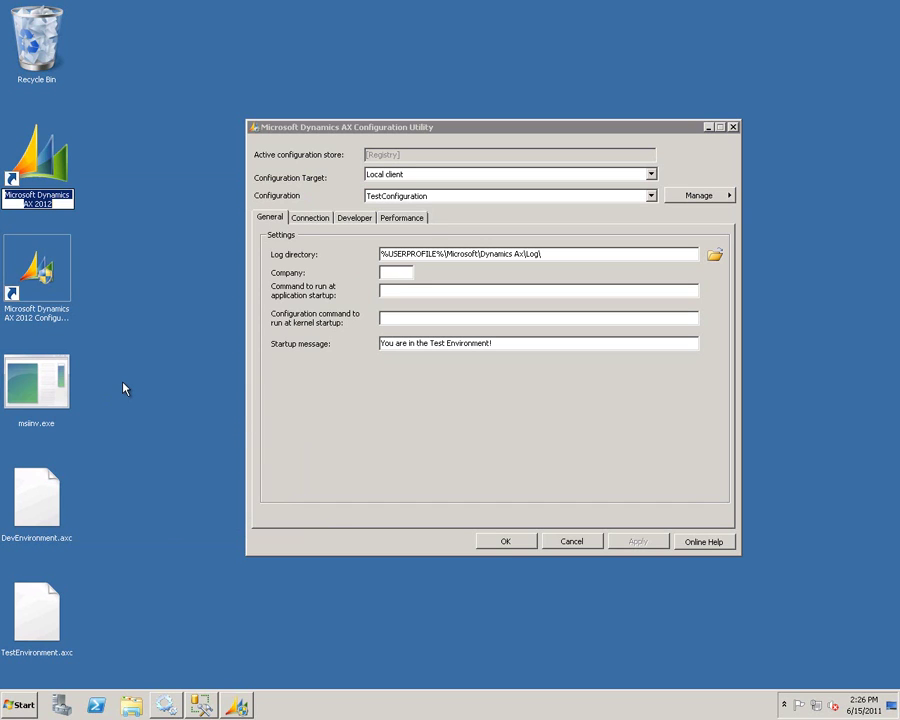
type("AX 2012 DEV")
key("Return")
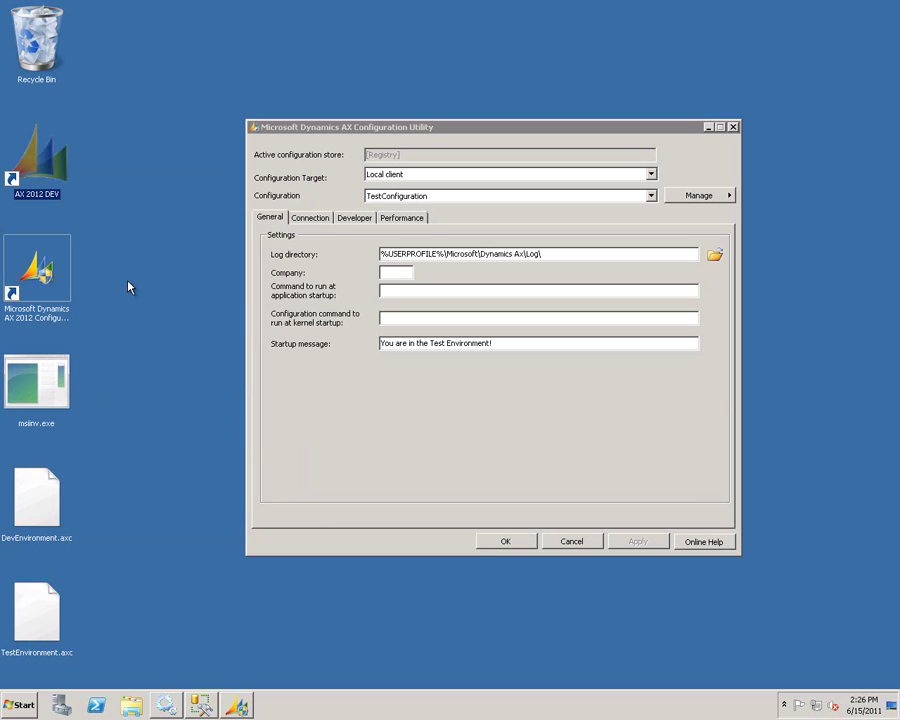
- Duplicate the AX 2012 DEV shortcut on the desktop
right_click(45, 184)
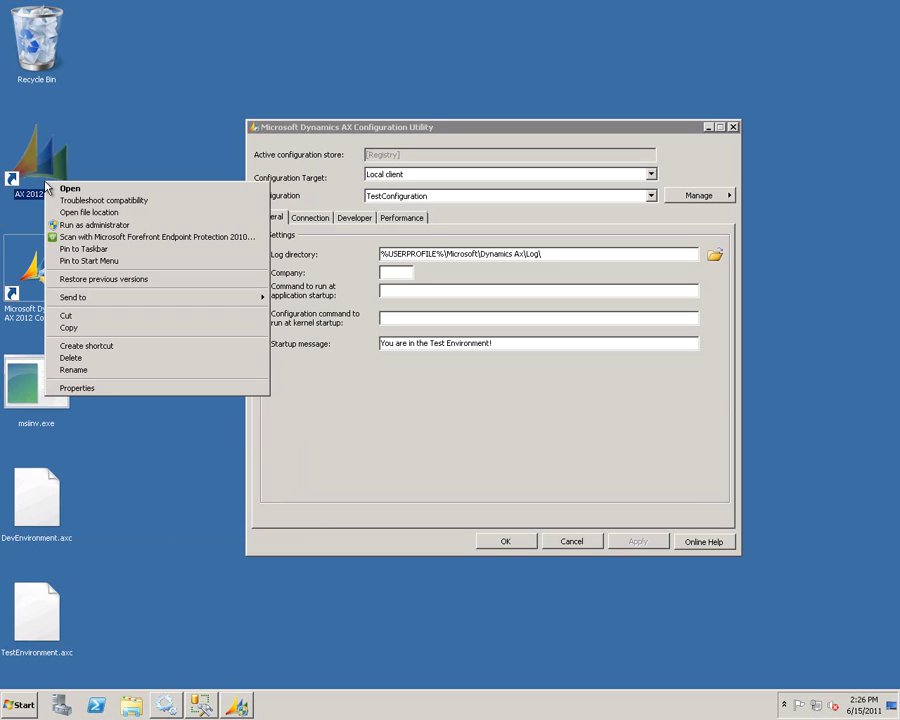
left_click(80, 327)
right_click(126, 178)
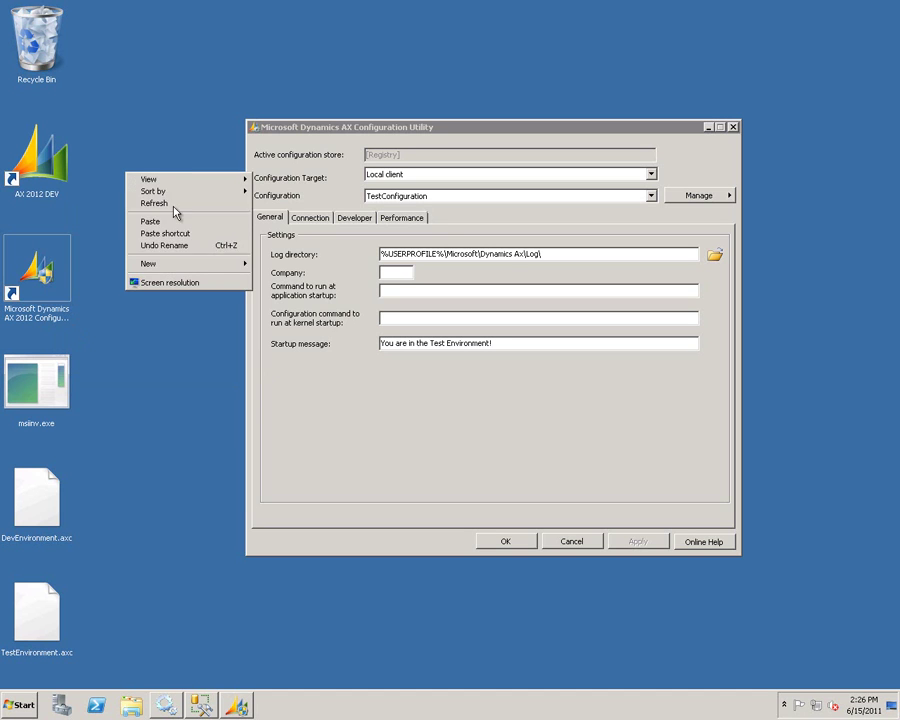
left_click(168, 222)
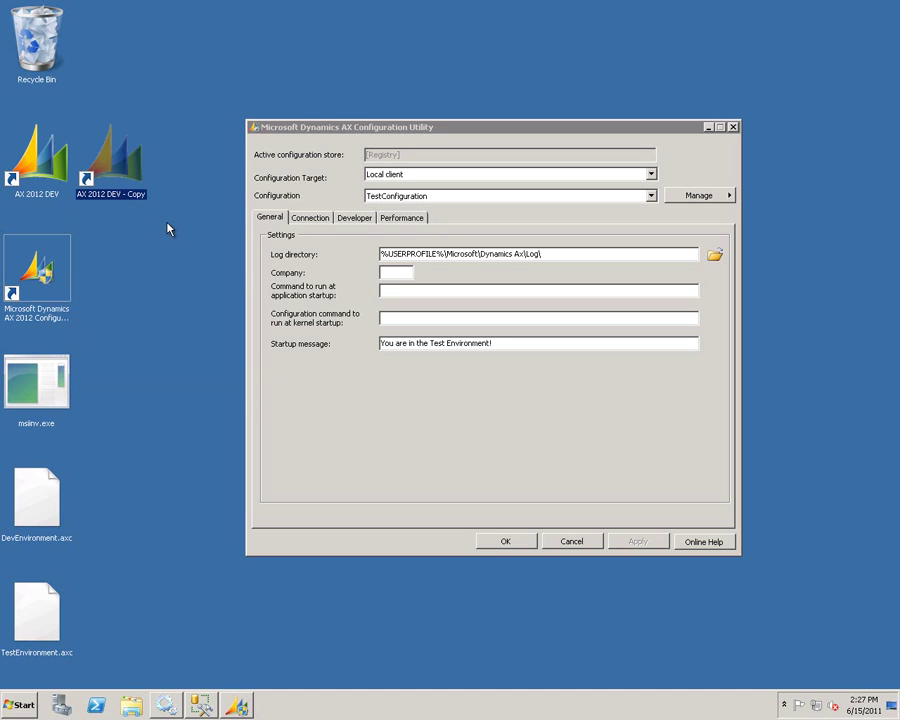
- Change the configuration file in the copied shortcut's target to TestEnvironment.axc
right_click(117, 179)
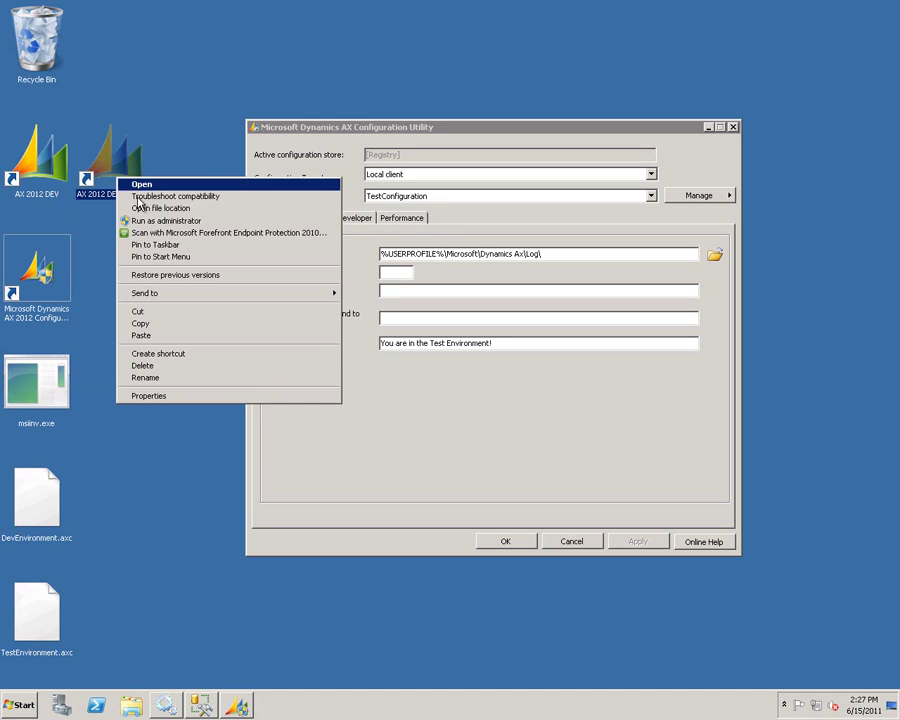
left_click(148, 397)
left_click(300, 312)
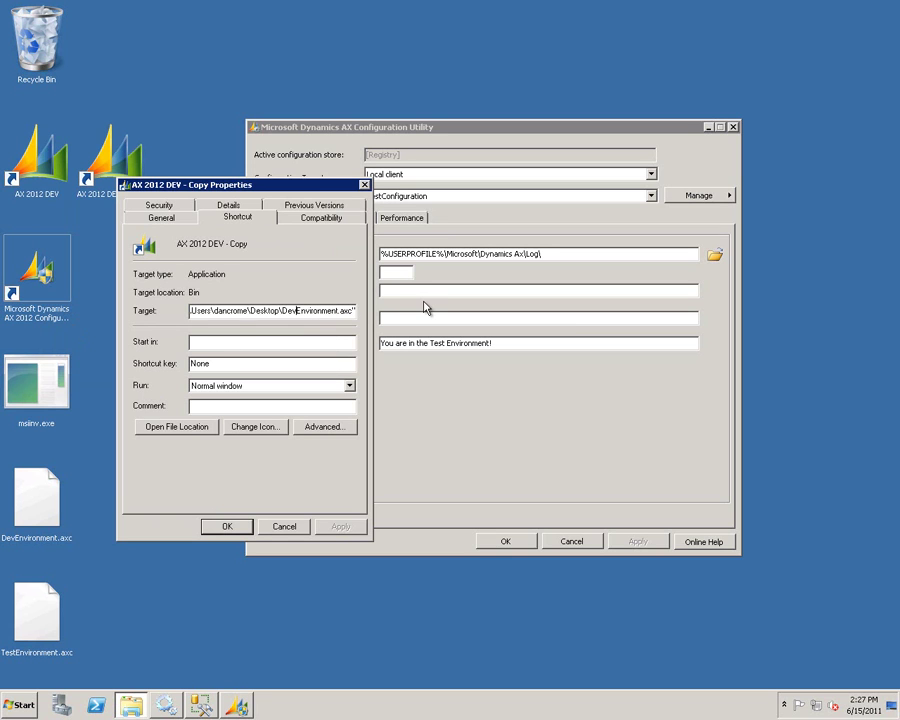
key("BackSpace")
key("BackSpace")
key("BackSpace")
type("Test")
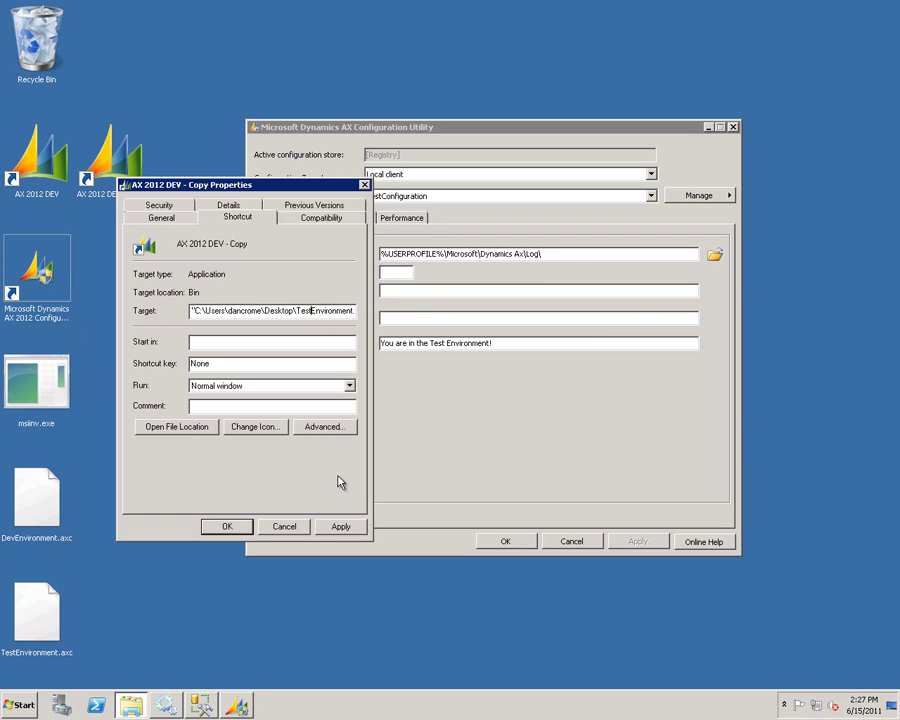
left_click(334, 527)
left_click(270, 527)
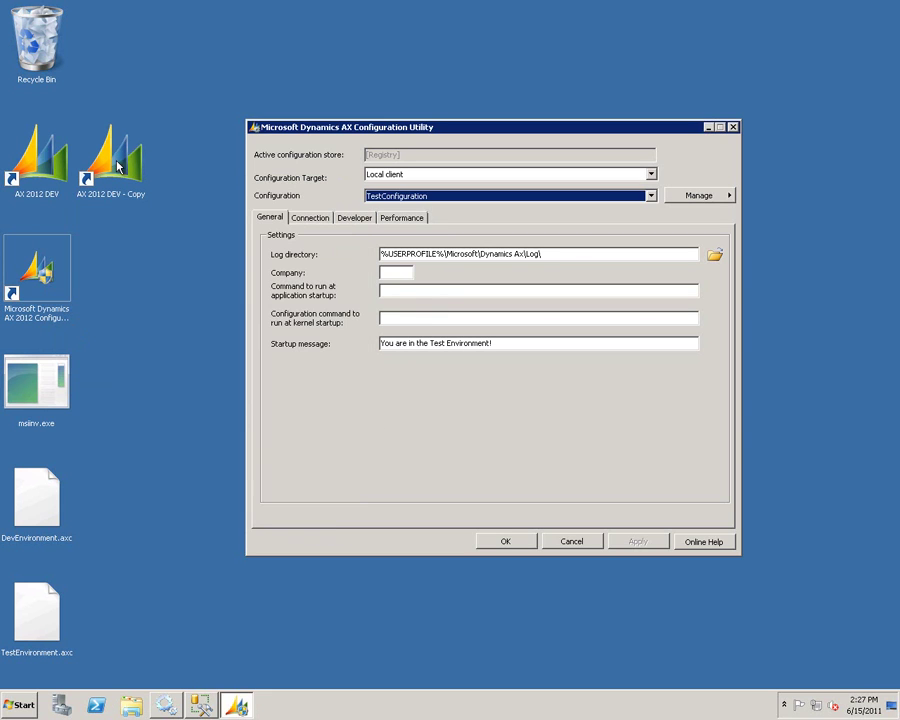
- Rename the copied shortcut as AX 2012 TEST and close the Configuration Utility
right_click(117, 196)
left_click(161, 391)
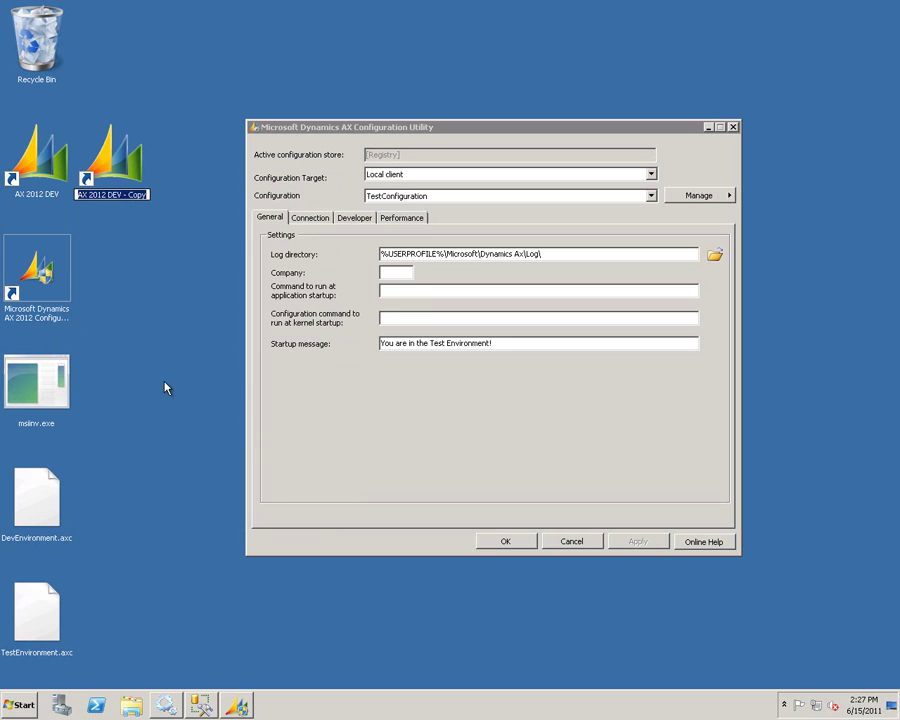
key("End")
key("BackSpace")
key("BackSpace")
key("BackSpace")
key("BackSpace")
key("BackSpace")
key("BackSpace")
key("BackSpace")
key("BackSpace")
key("BackSpace")
key("BackSpace")
key("BackSpace")
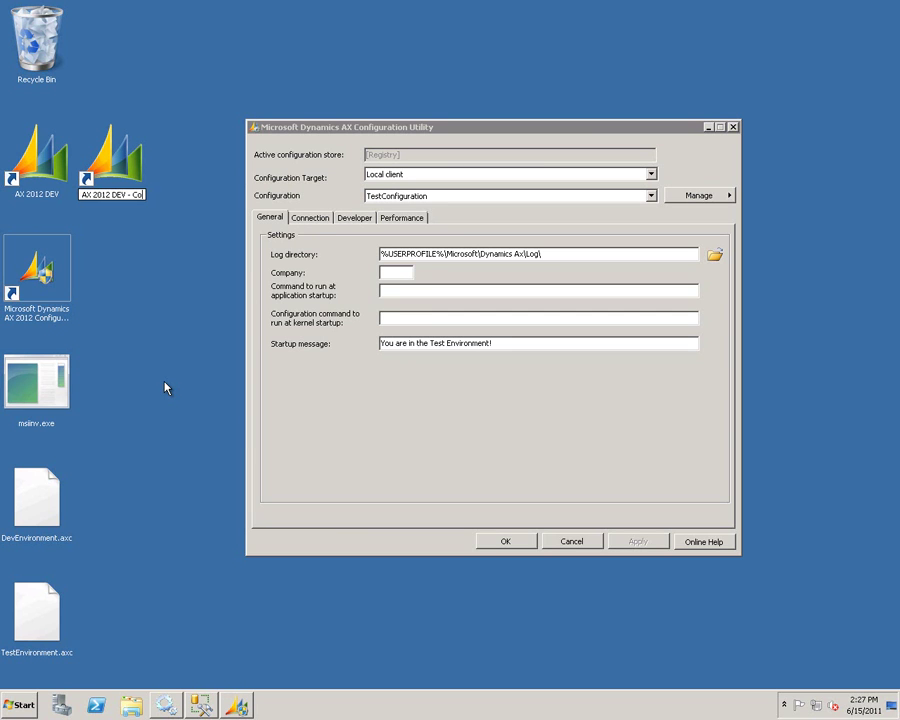
type("TEST")
key("Return")
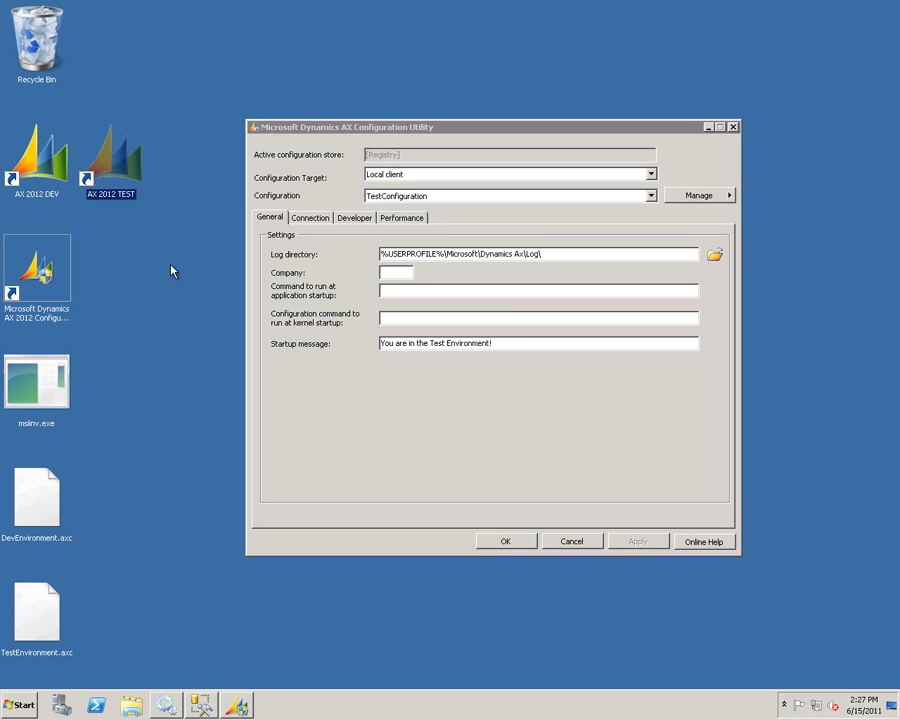
left_click(170, 264)
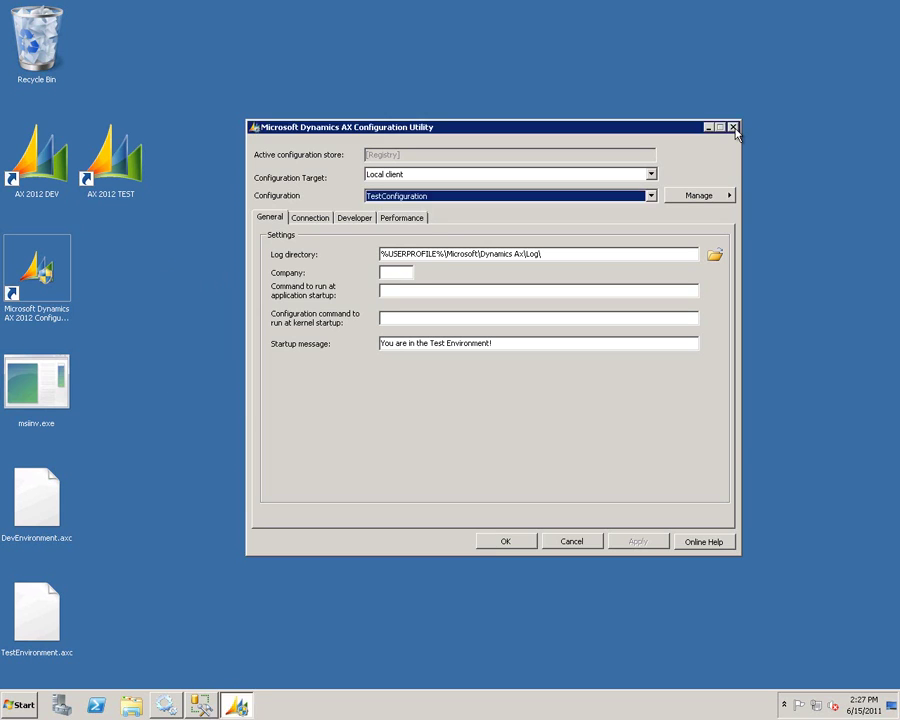
left_click(733, 128)
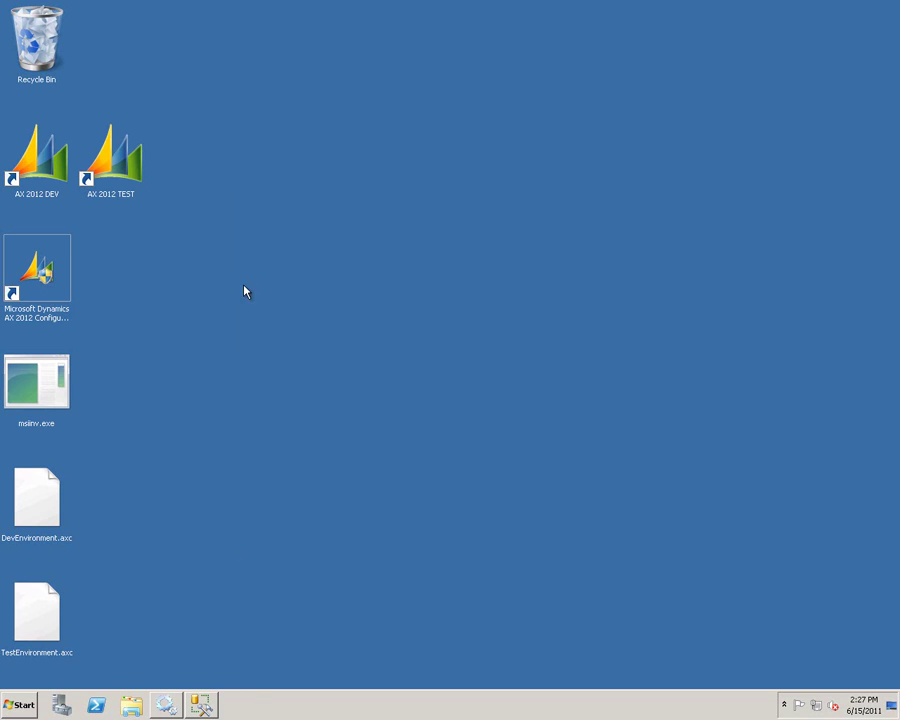
- Launch AX 2012 DEV to check which environment it opens, dismiss the startup message and close the client
double_click(46, 174)
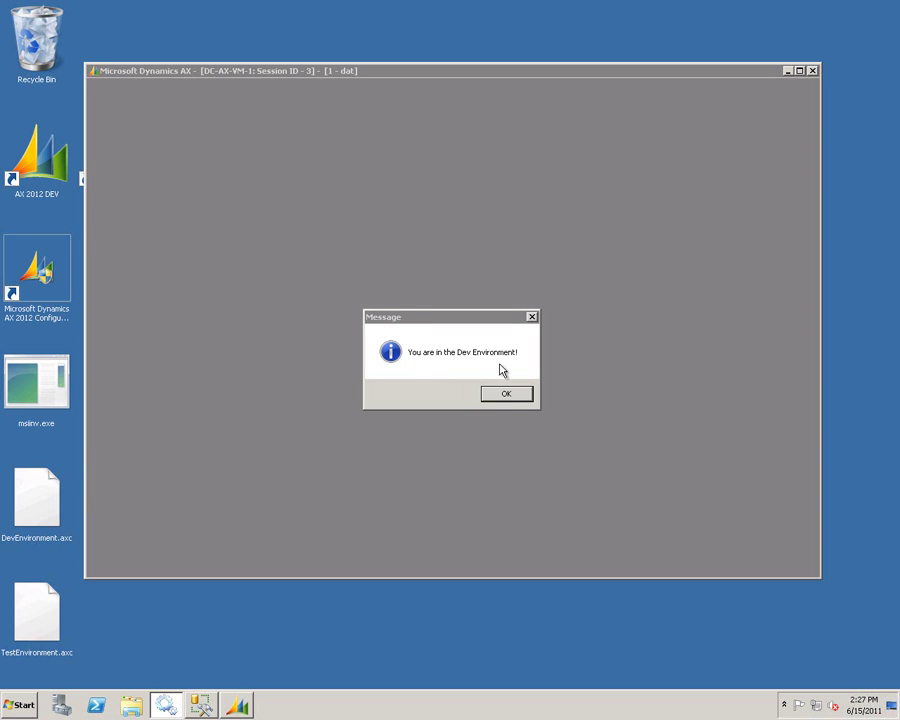
left_click(506, 394)
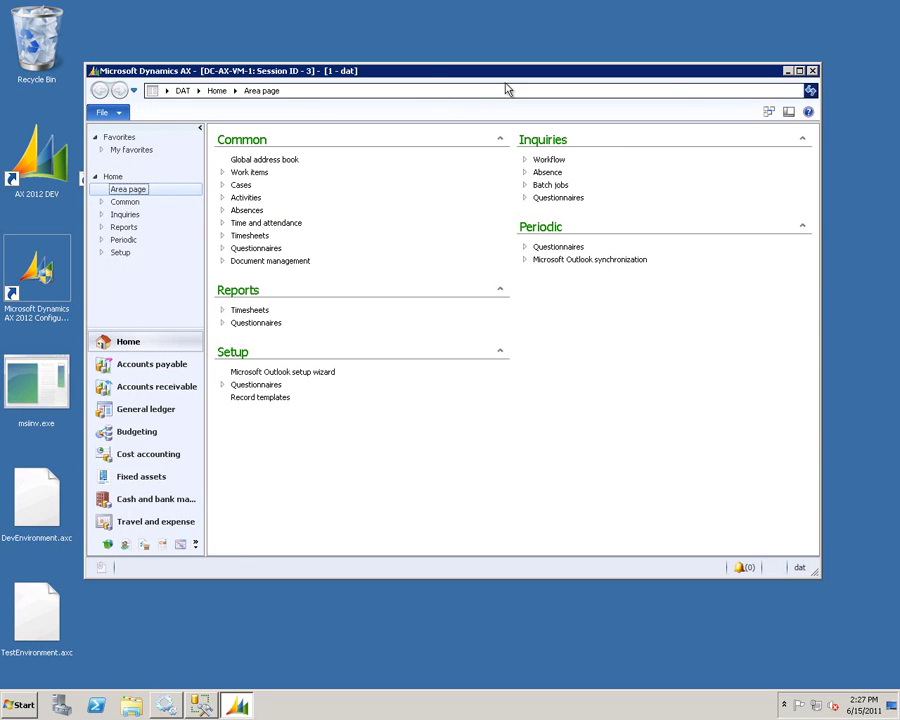
left_click(813, 71)
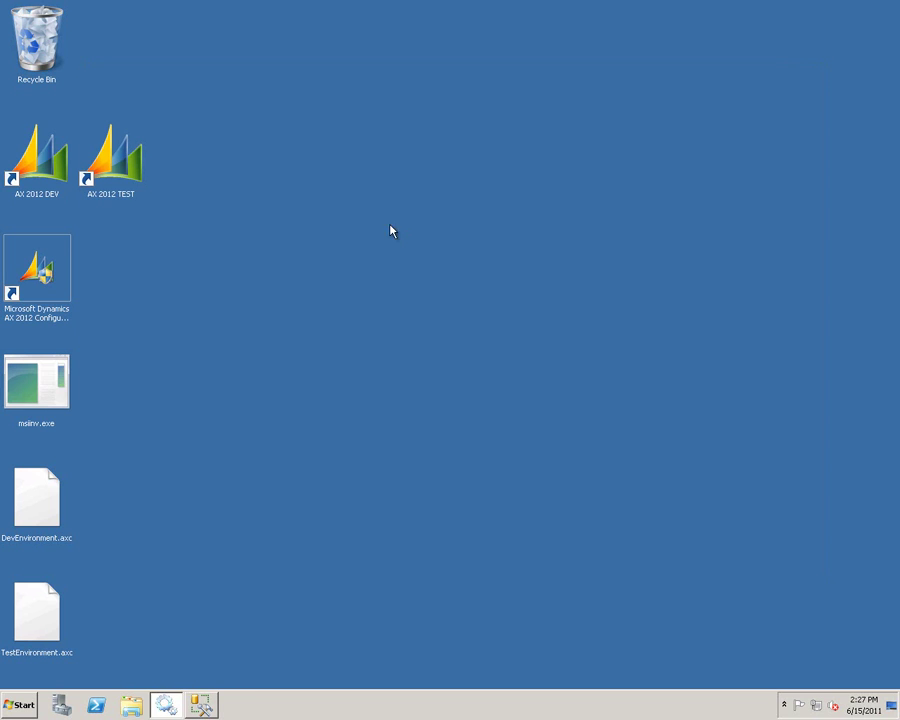
- Launch AX 2012 TEST to check which environment it opens, dismiss the startup message and close the client
double_click(126, 172)
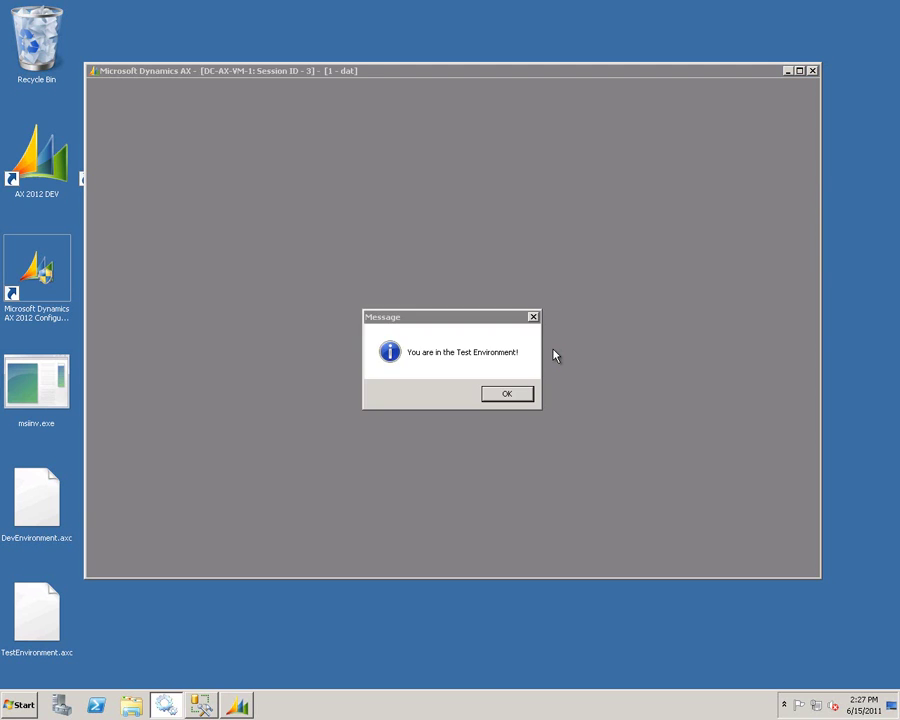
left_click(515, 393)
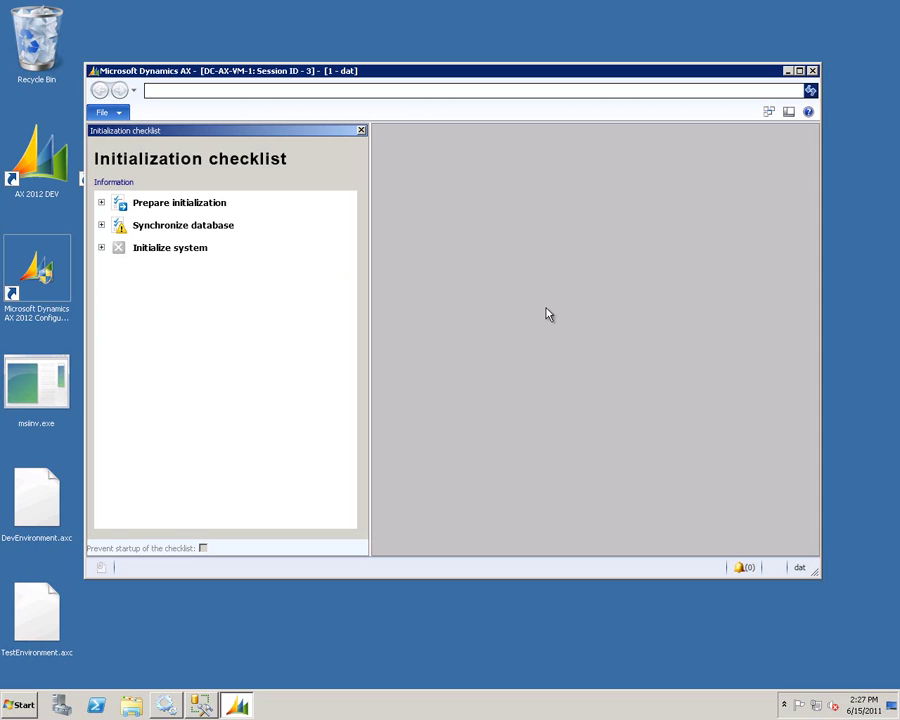
left_click(812, 71)
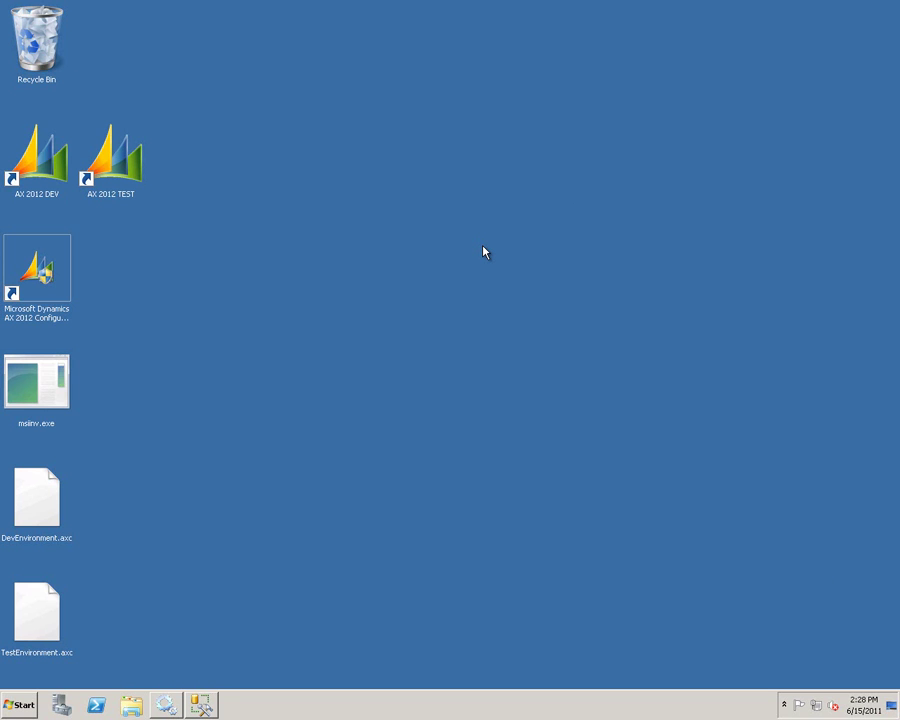
- Move the DevEnvironment.axc file out of the icon column to the empty middle of the desktop
left_click(44, 518)
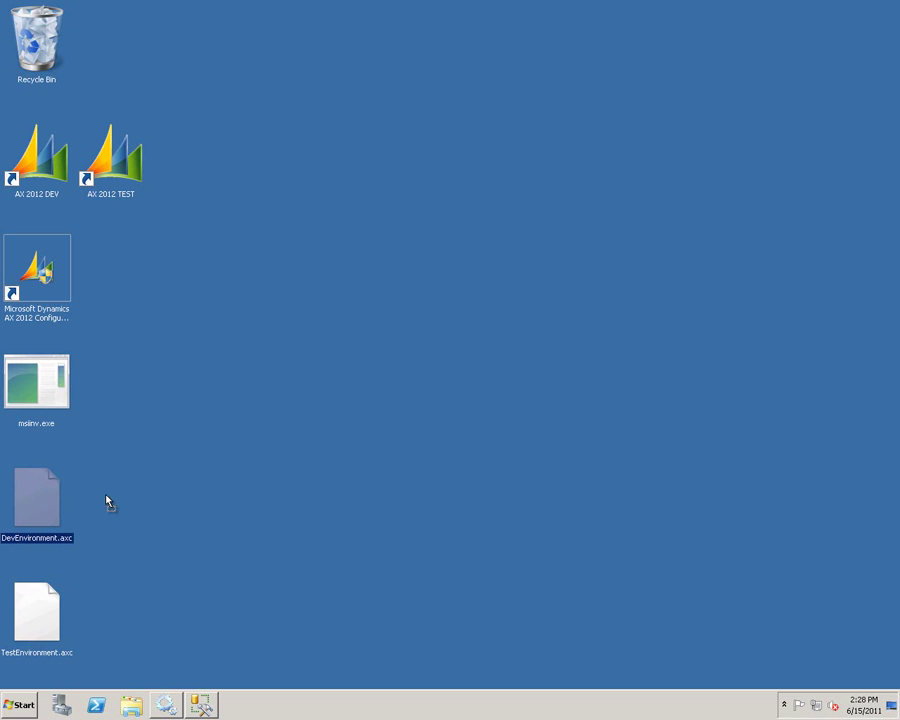
left_click_drag(390, 405, 391, 404)
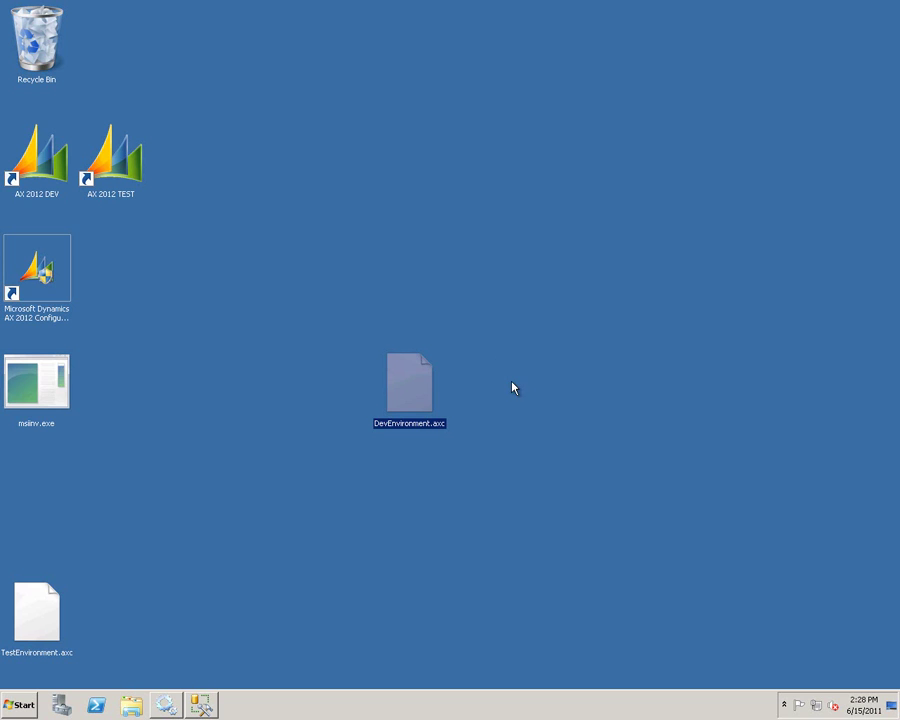
double_click(425, 383)
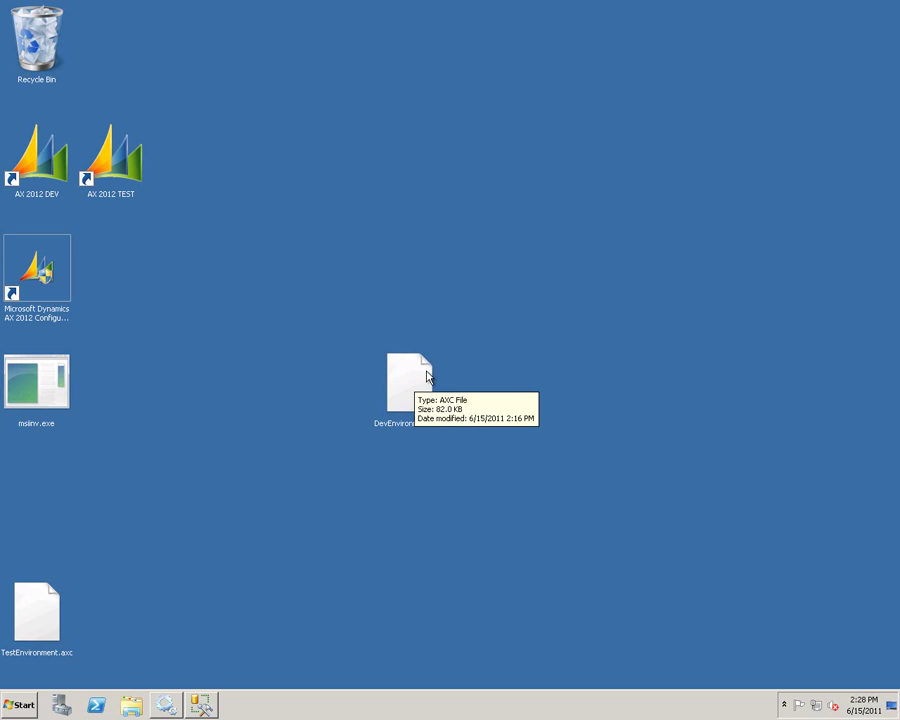